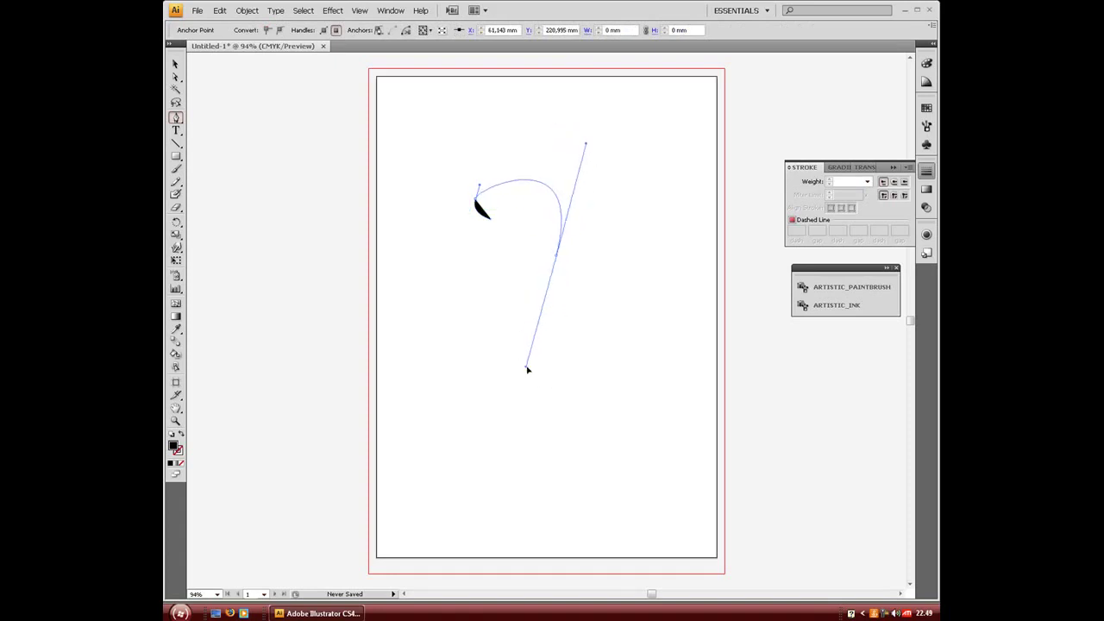
Step: Finish the curve with a final anchor point at its lower-left end and swap its black fill with the empty stroke
left_click(460, 377)
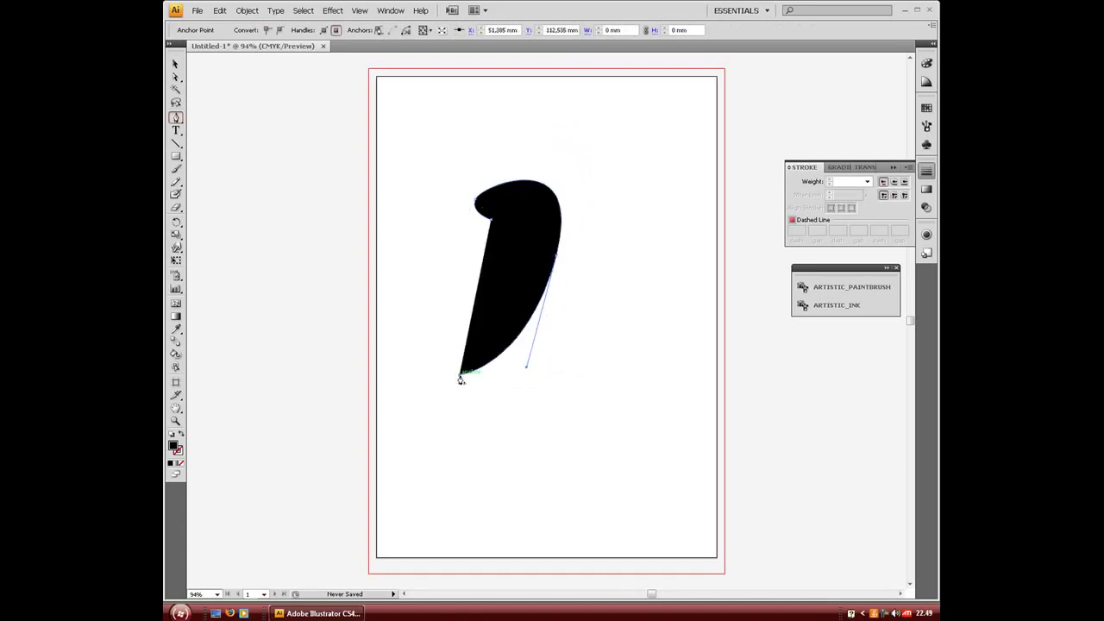
left_click(181, 433)
key("ctrl")
left_click(658, 277, "ctrl")
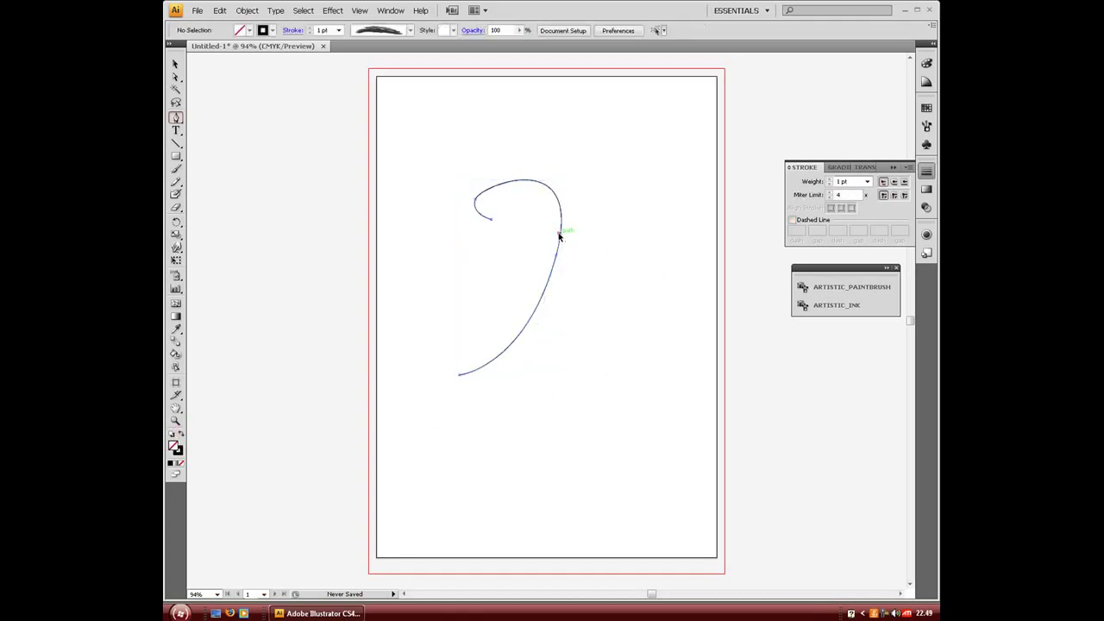
Step: Set the open curve's stroke weight to 7 pt
left_click(561, 234, "ctrl")
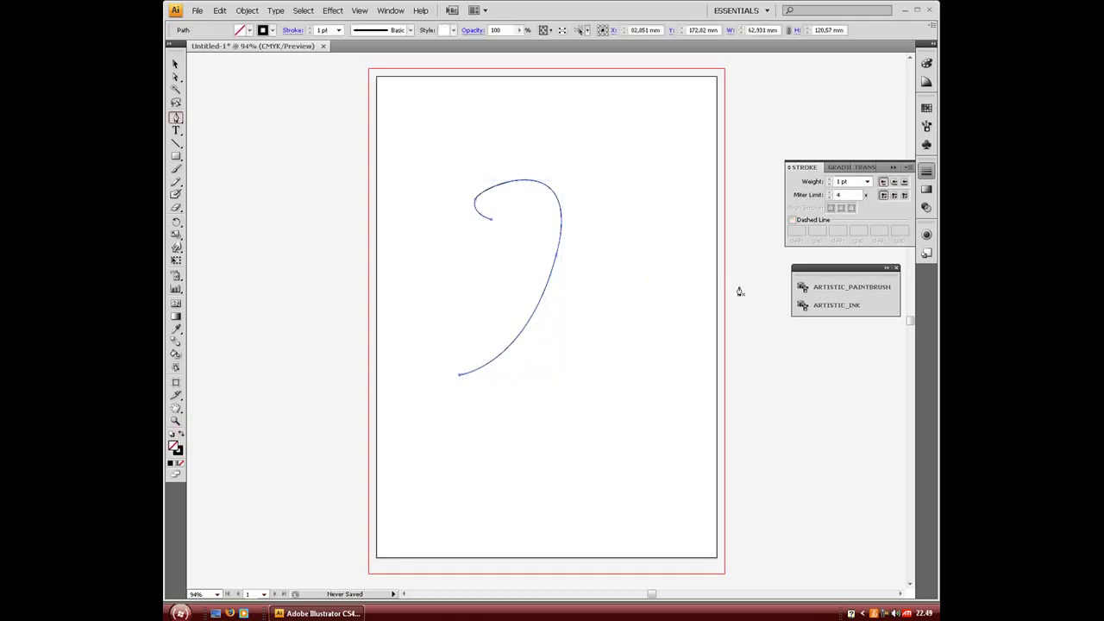
left_click(829, 179)
left_click(828, 178)
left_click(829, 179)
left_click(829, 178)
left_click(829, 179)
left_click(829, 178)
Step: Round out the hook of the curve by moving its upper-left anchor point and adjusting that point's direction handles
left_click(175, 76)
left_click(435, 259)
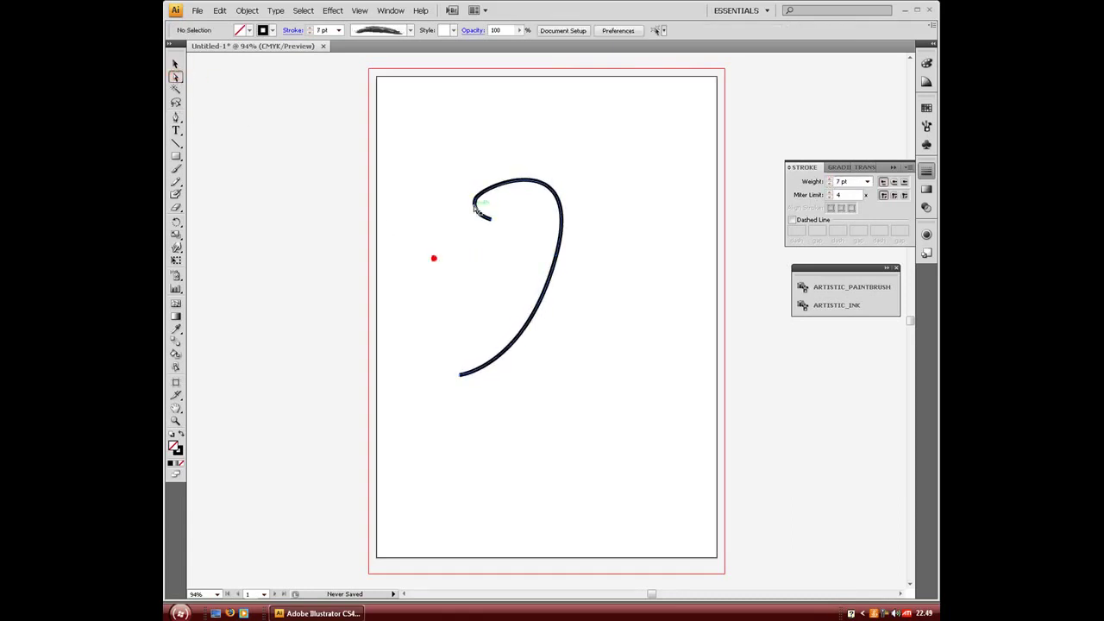
left_click(476, 204)
mouse_move(478, 201)
left_mouse_down()
mouse_move(481, 173)
mouse_move(464, 215)
left_mouse_up()
left_click_drag(485, 159, 498, 150)
left_click(619, 252)
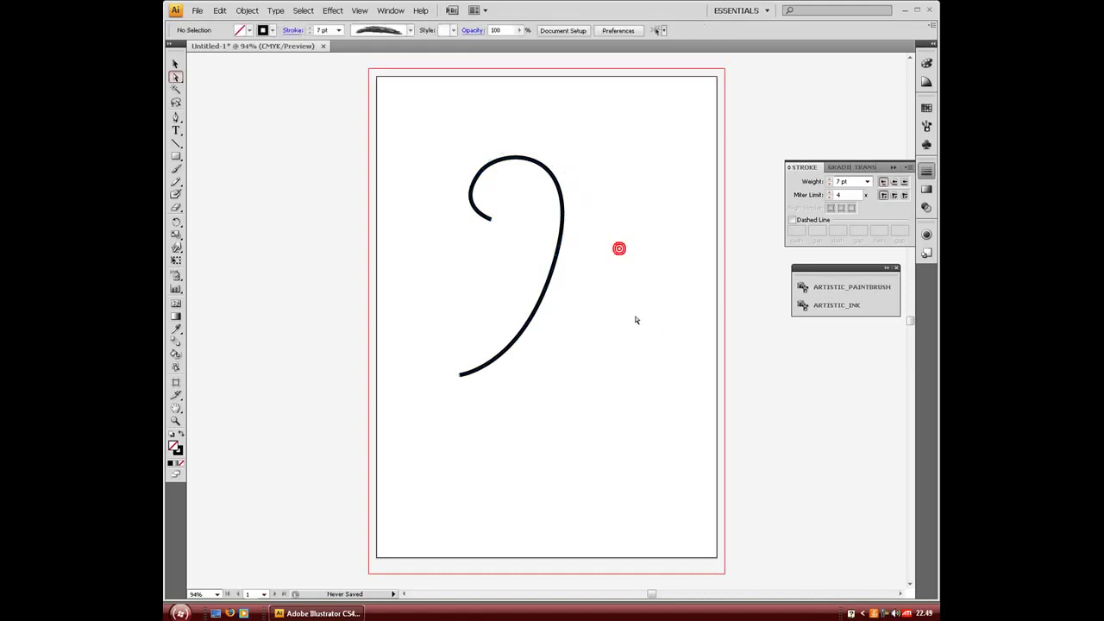
left_click(482, 175)
left_click_drag(481, 177, 472, 171)
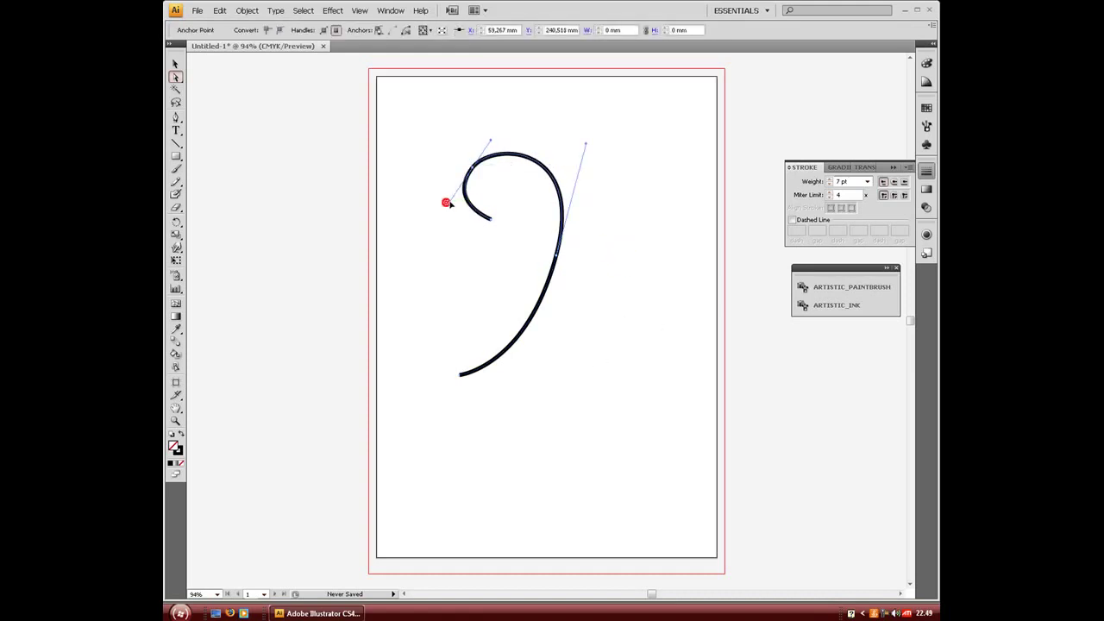
left_click(515, 242)
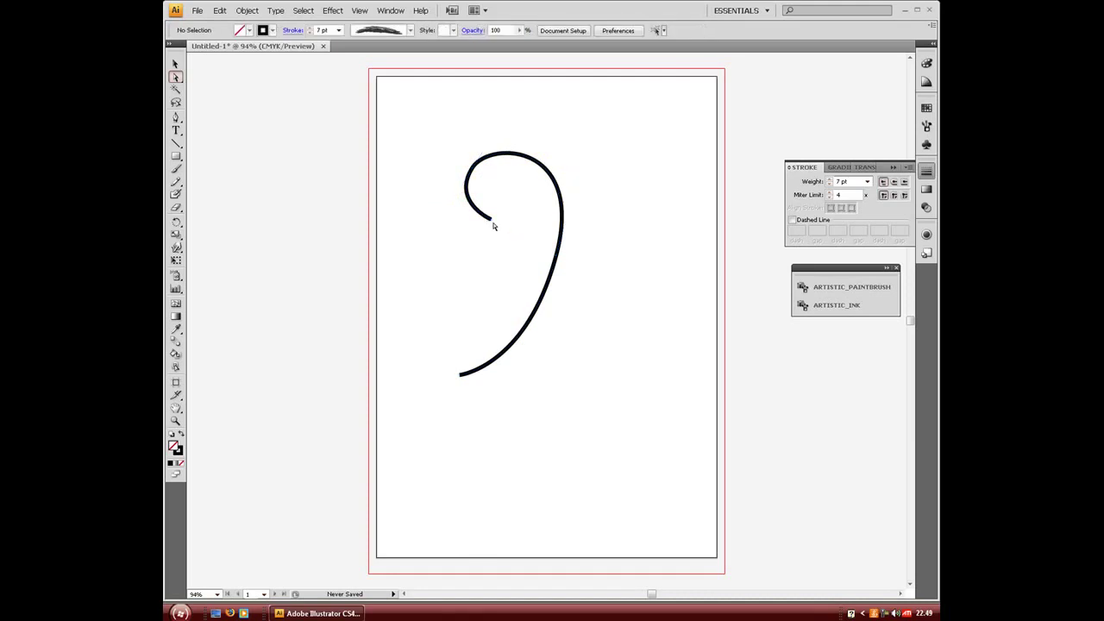
left_click_drag(545, 292, 626, 288)
key("ctrl+z")
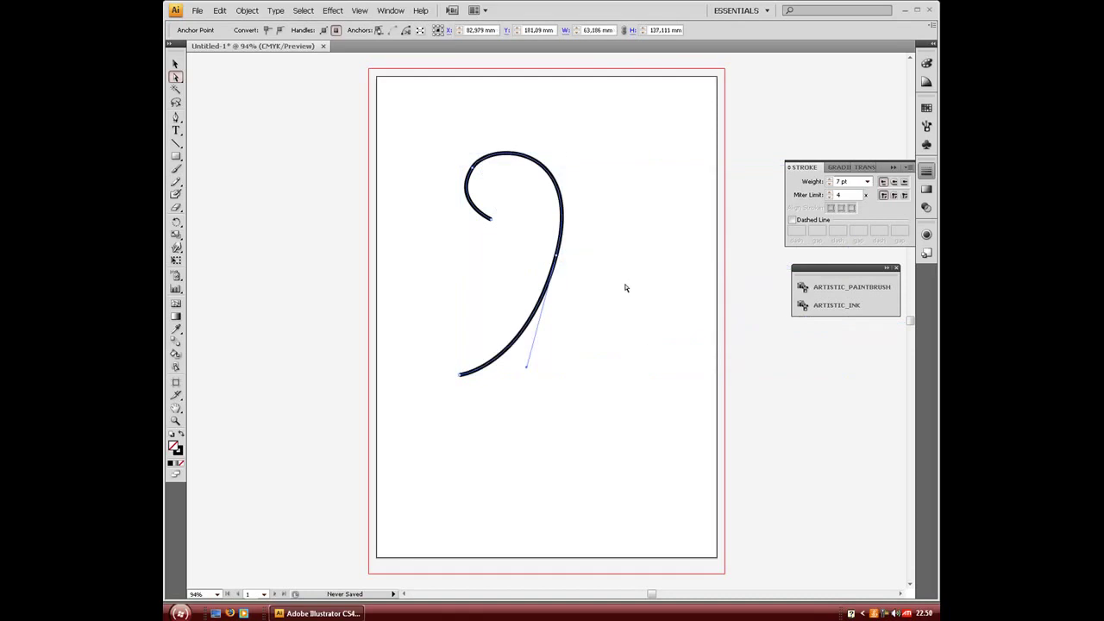
left_click(621, 287)
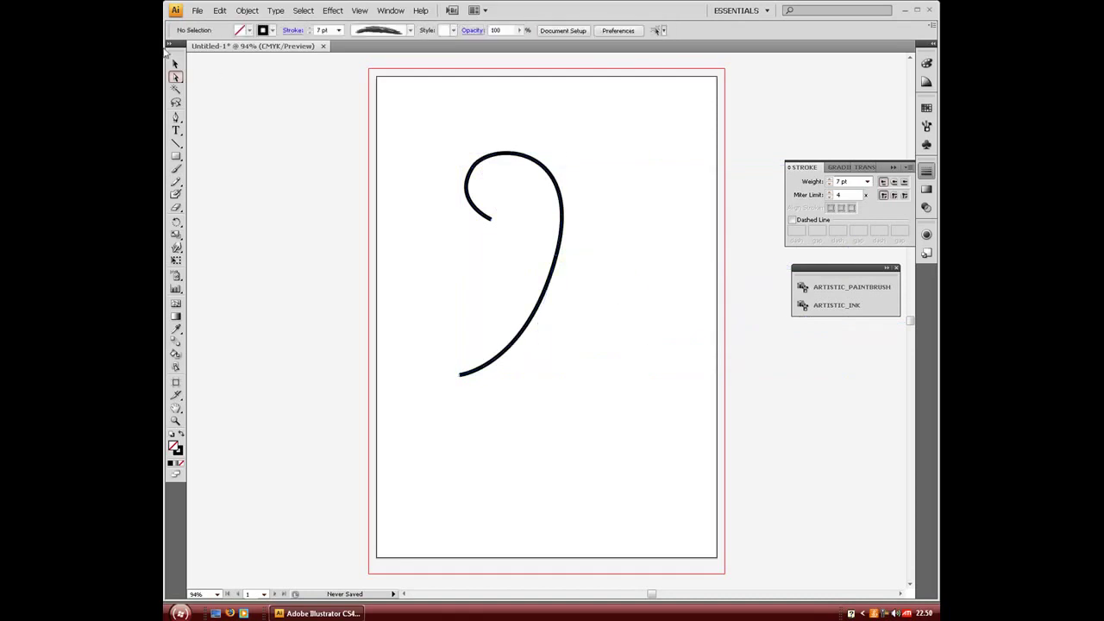
Step: Move the whole curve up and to the right on the artboard, and delete it
left_click(175, 63)
left_click_drag(553, 175, 589, 140)
left_click(643, 271)
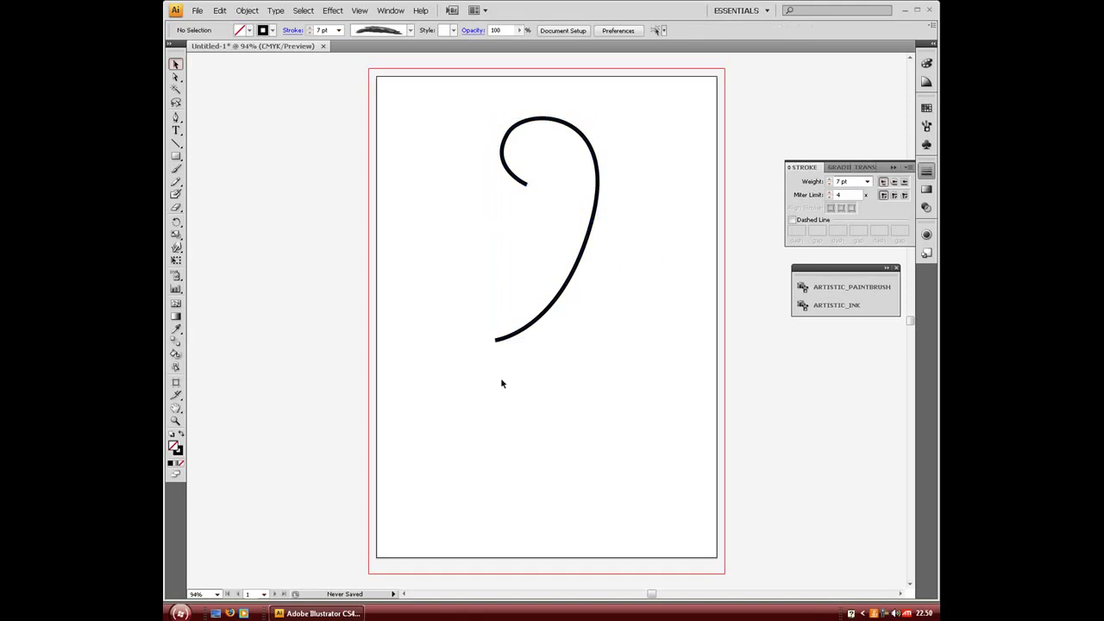
left_click(591, 235)
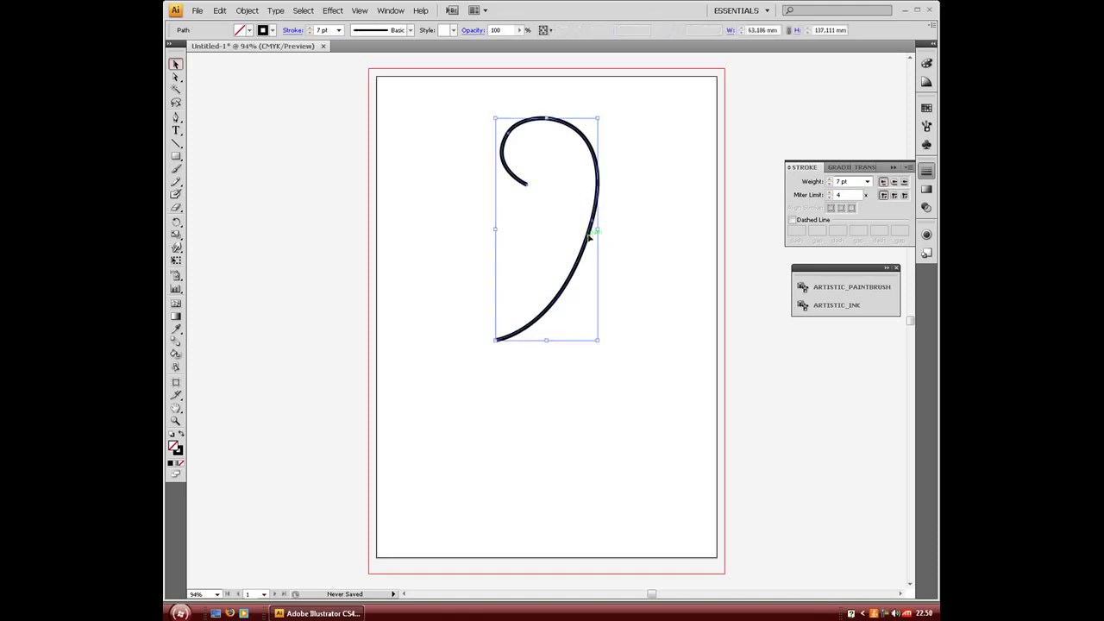
key("Delete")
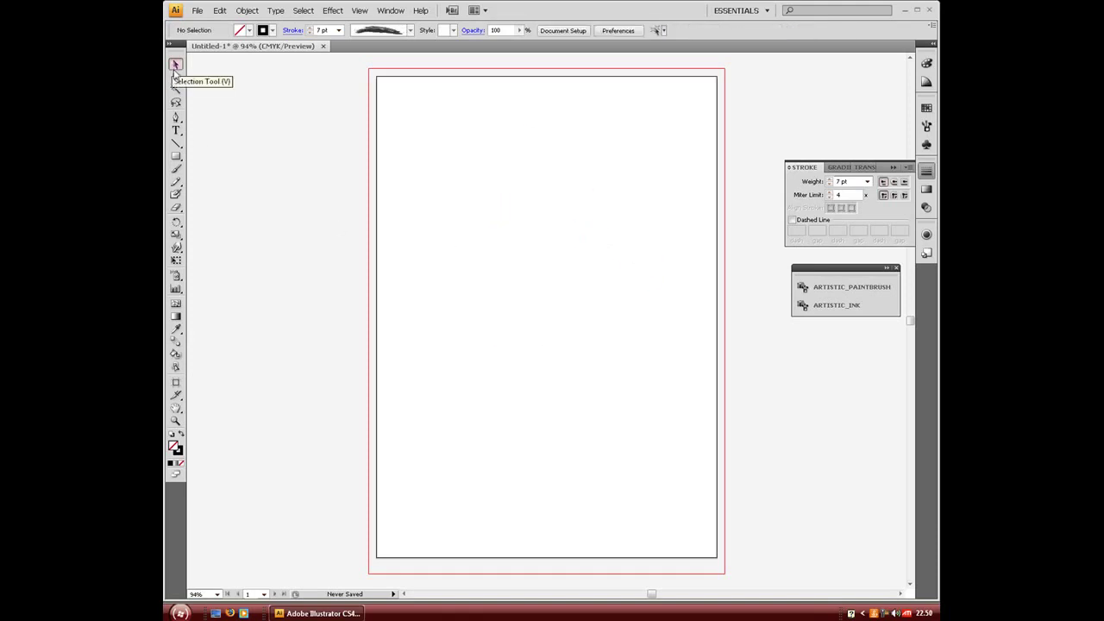
Step: Draw a spiral about 81 mm wide and 83 mm high and position it slightly above the middle of the artboard
left_click(177, 145)
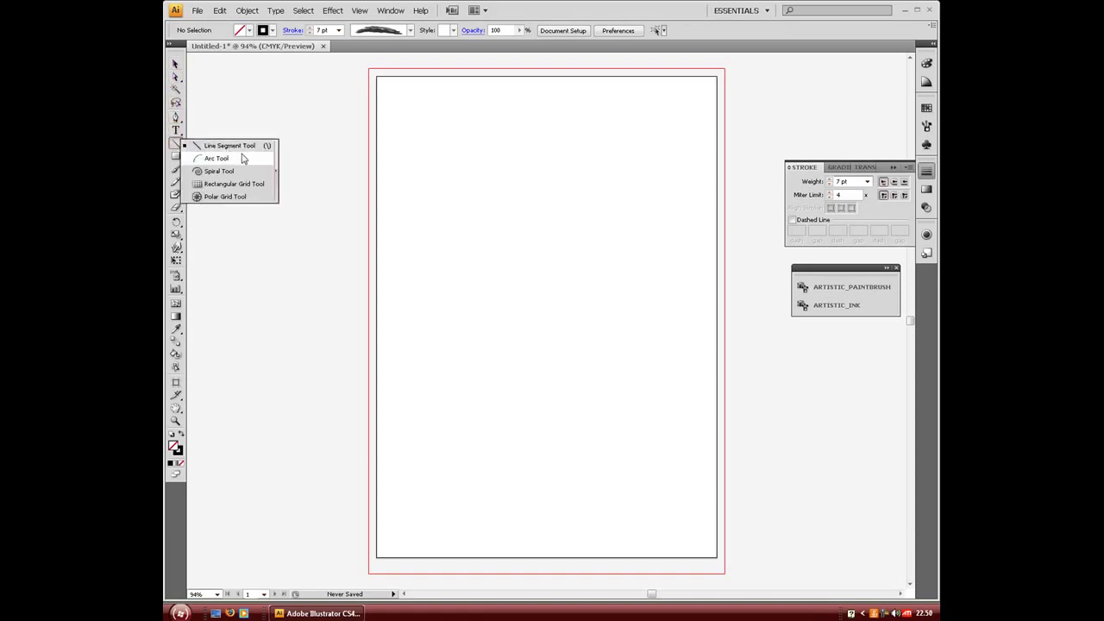
left_click(241, 172)
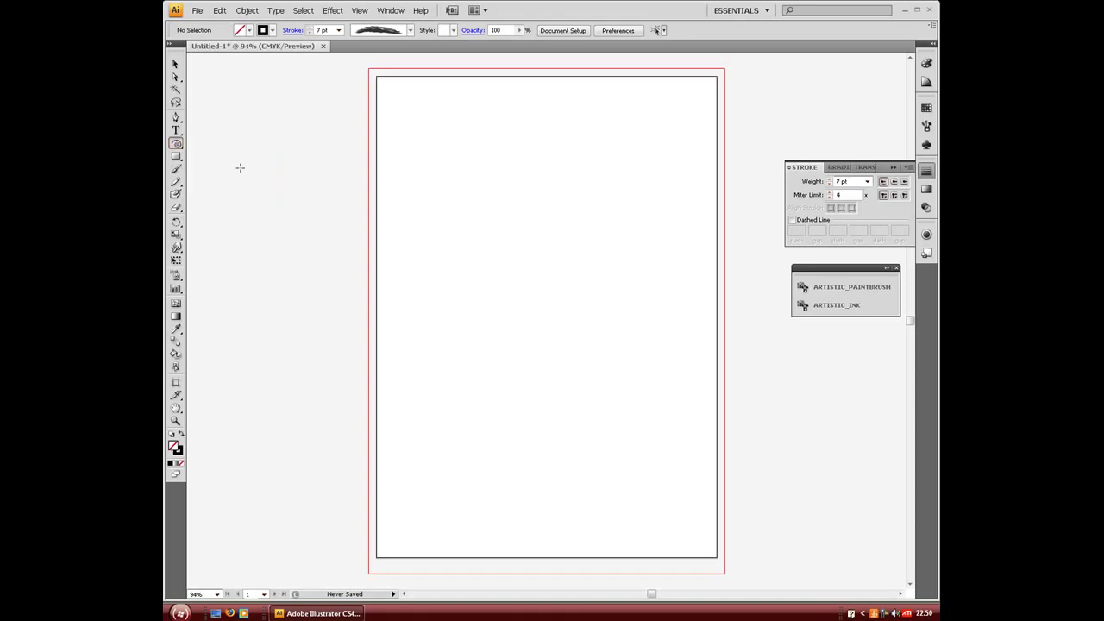
left_click_drag(608, 161, 552, 215)
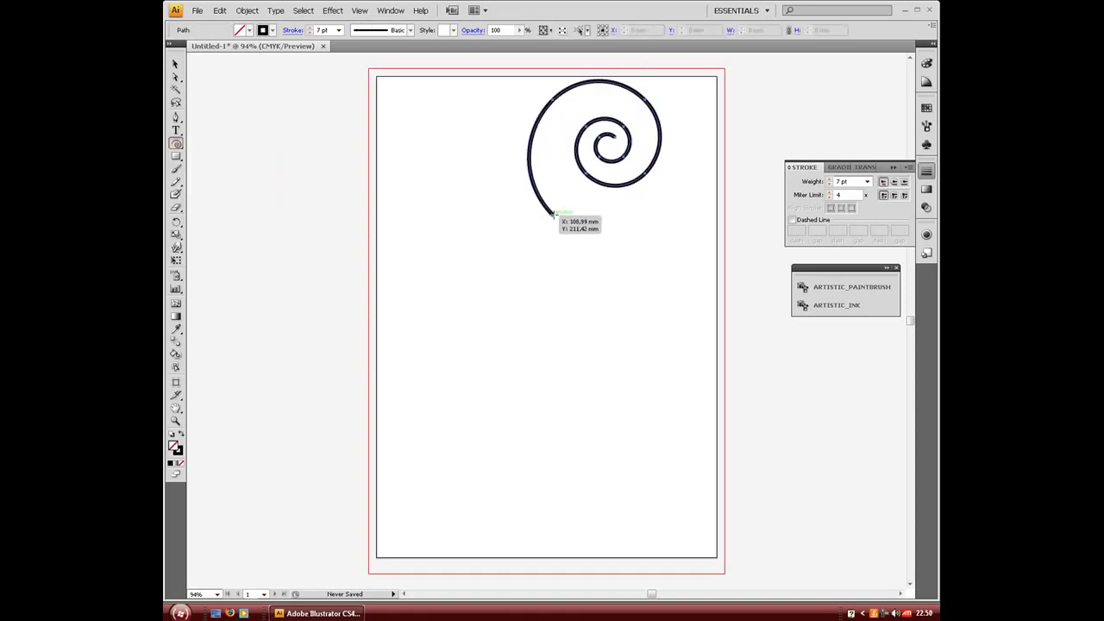
left_click_drag(626, 154, 580, 282)
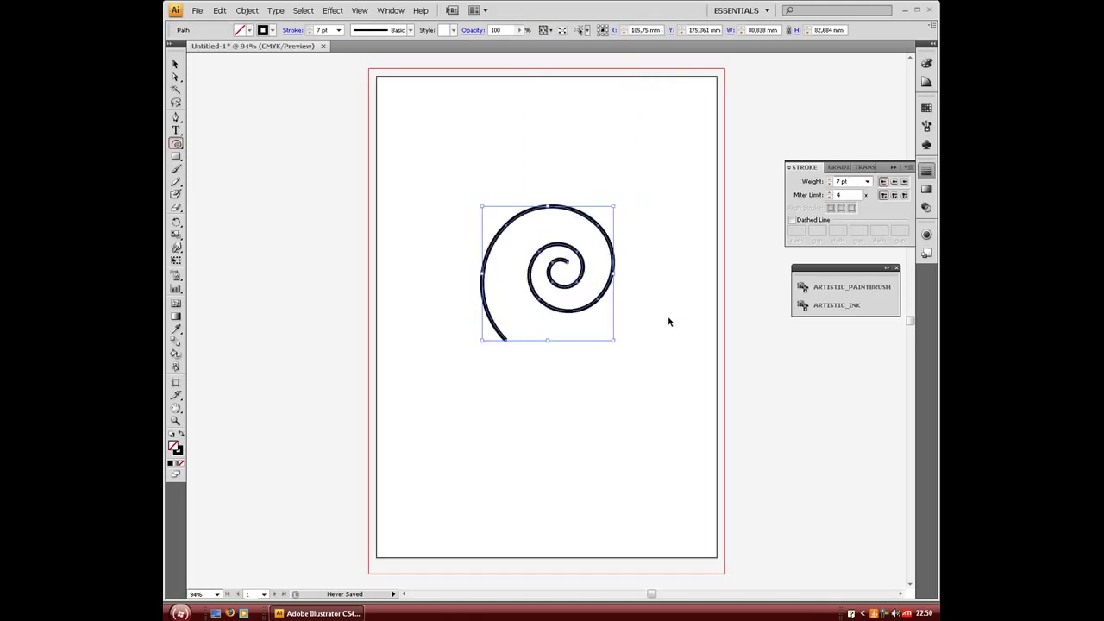
left_click(669, 320, "ctrl")
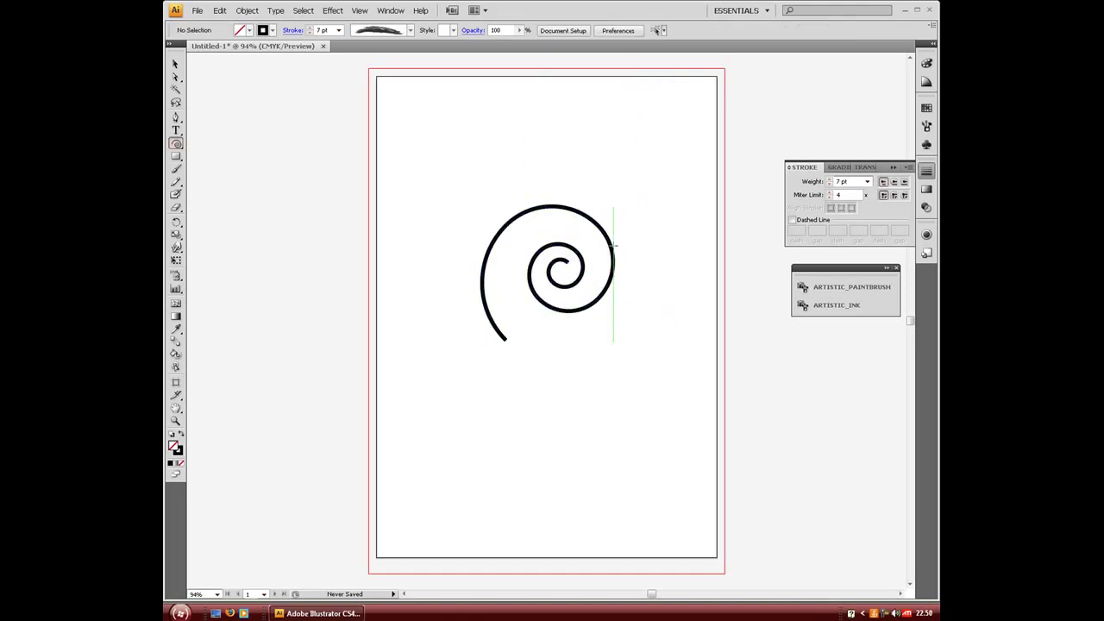
Step: Give the spiral's stroke round caps
left_click(583, 261, "ctrl")
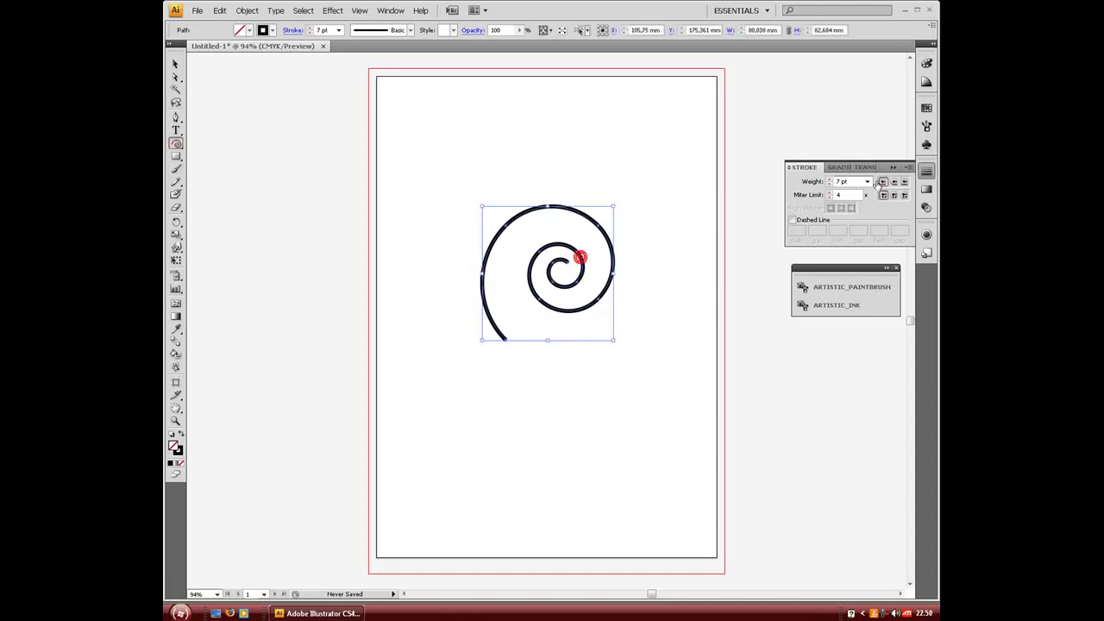
left_click(894, 182)
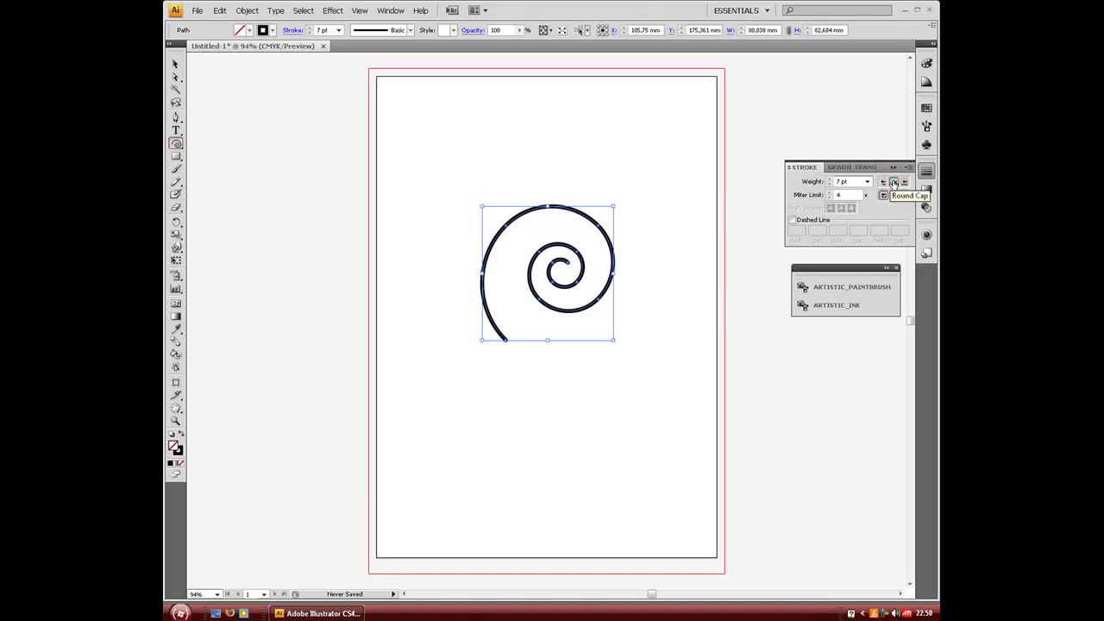
left_click(674, 314, "ctrl")
Step: Set the spiral's stroke weight to 10 pt
left_click(578, 287)
left_click(829, 180)
left_click(829, 179)
left_click(828, 180)
left_click(829, 184)
left_click(829, 183)
left_click(829, 184)
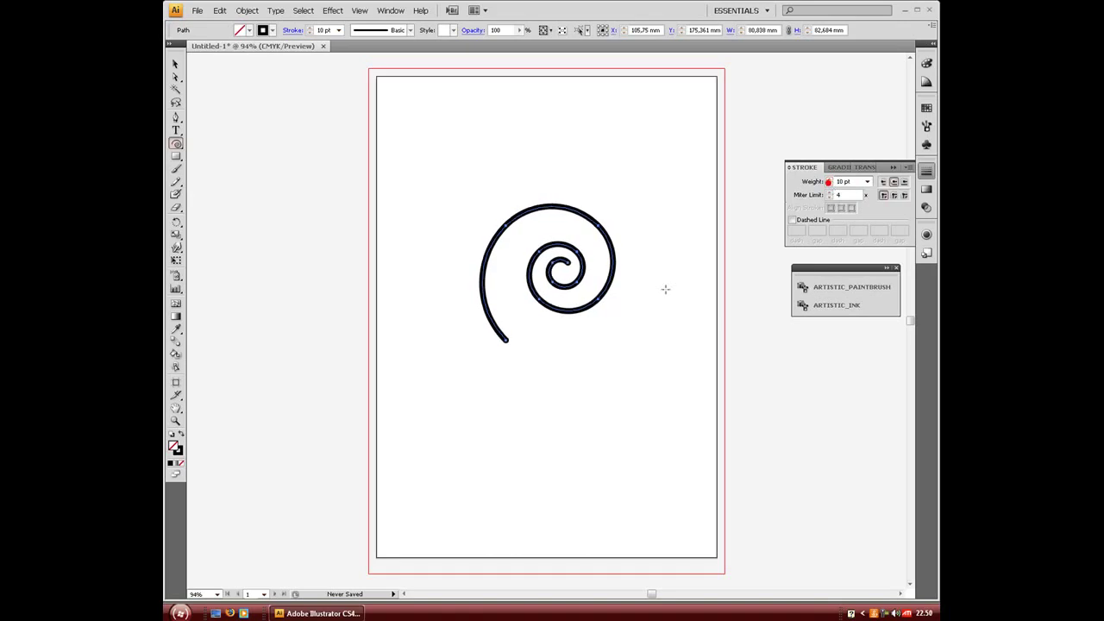
Step: Compare the butt, round and projecting caps on the spiral's inner end close up, finishing with the round cap
left_click(175, 422)
left_click_drag(490, 218, 650, 323)
left_click(794, 340)
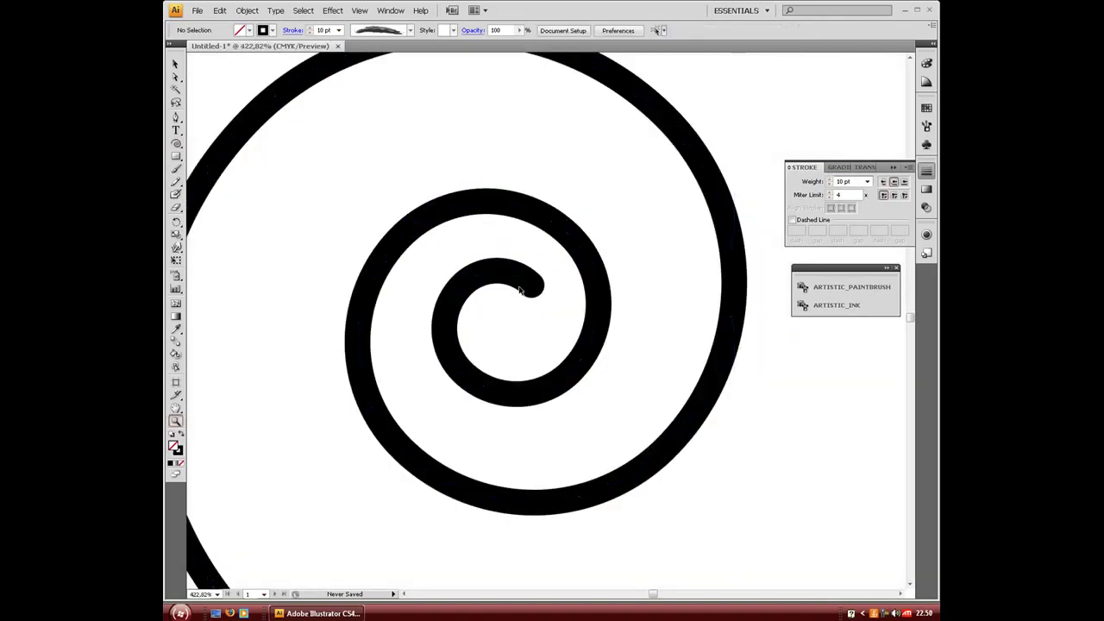
left_click(523, 283)
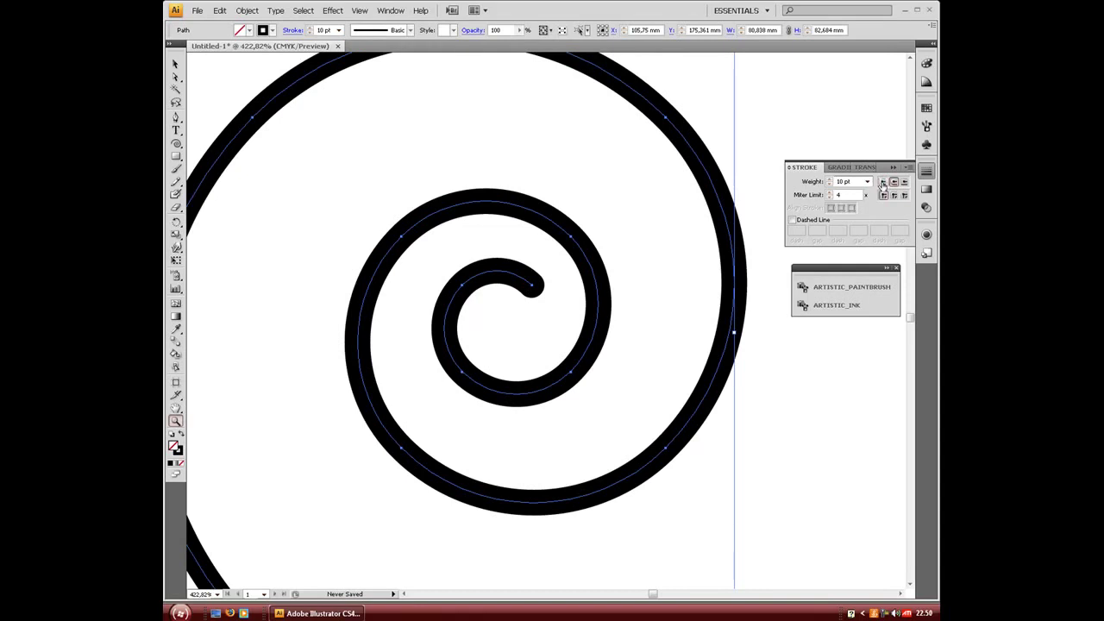
left_click(881, 184)
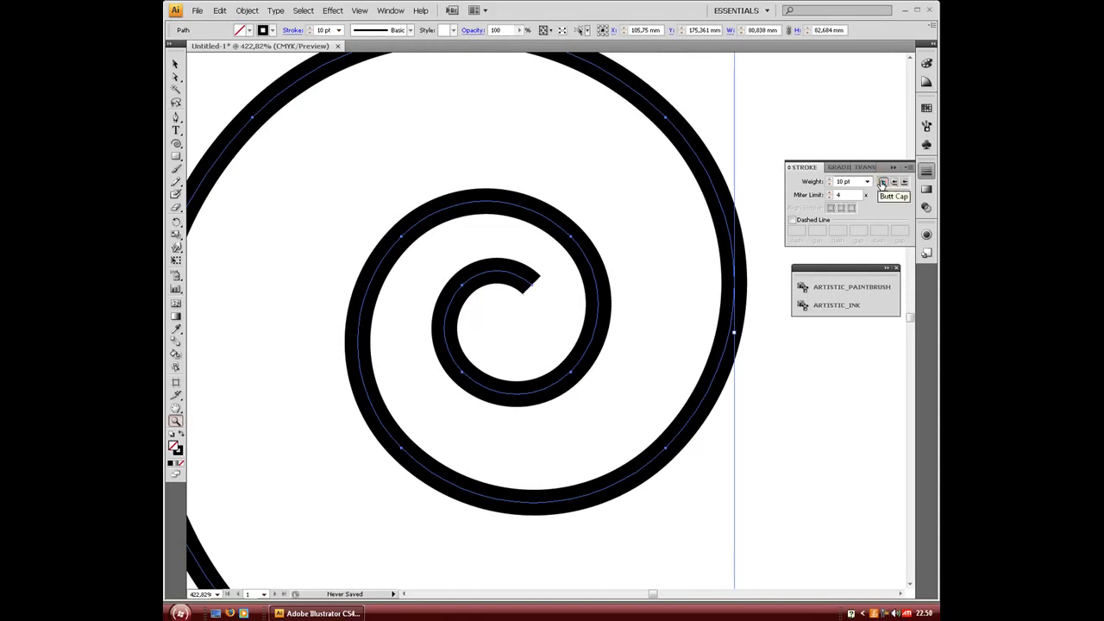
left_click(892, 183)
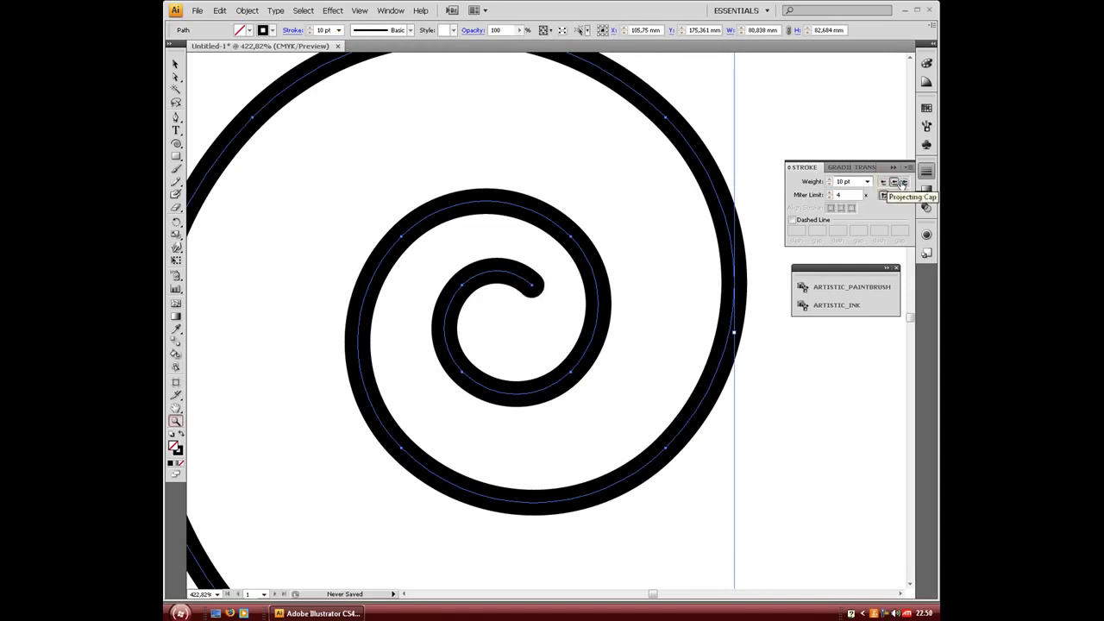
left_click(904, 182)
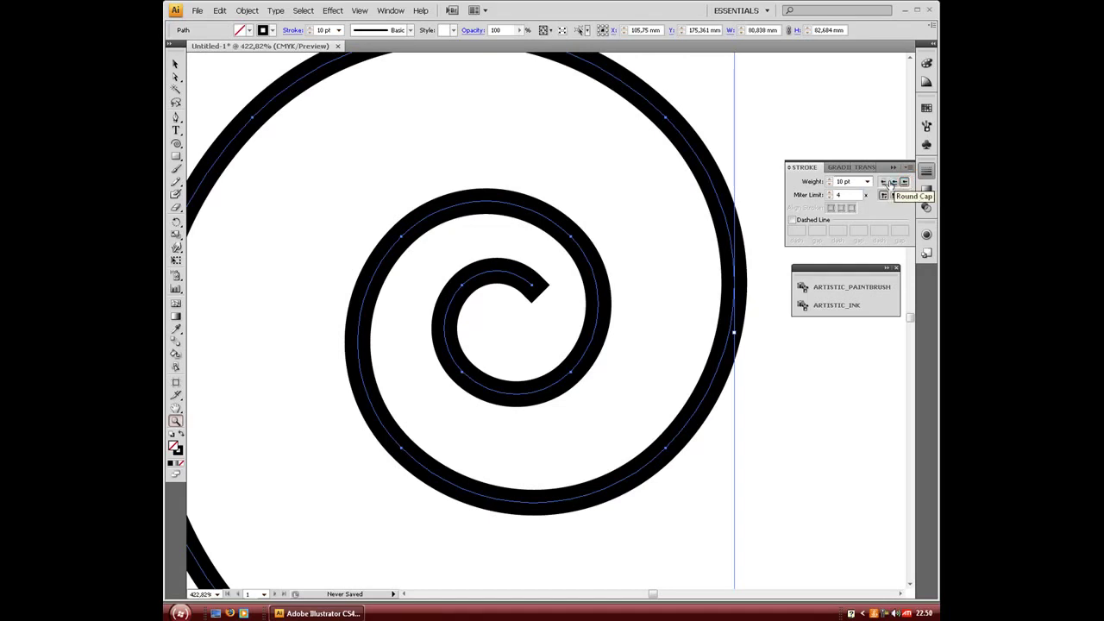
left_click(892, 183)
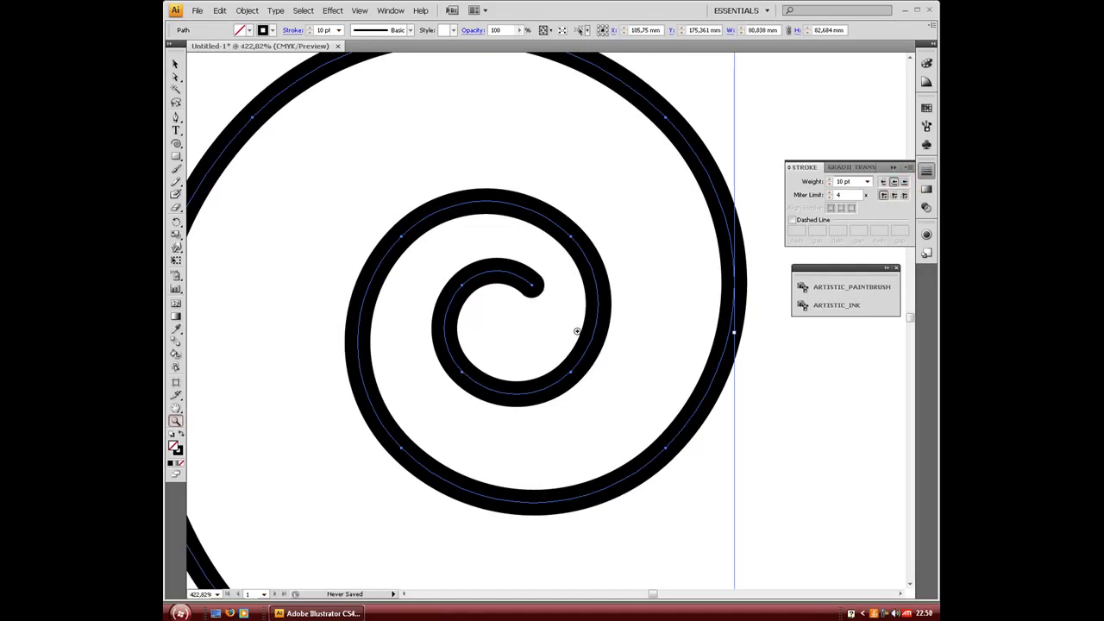
Step: Toggle the bounding box display for the whole spiral, leaving the spiral deselected
left_click(536, 330, "alt")
left_click(536, 329, "alt")
left_click(535, 329, "alt")
left_click(535, 330, "alt")
left_click(628, 429, "ctrl")
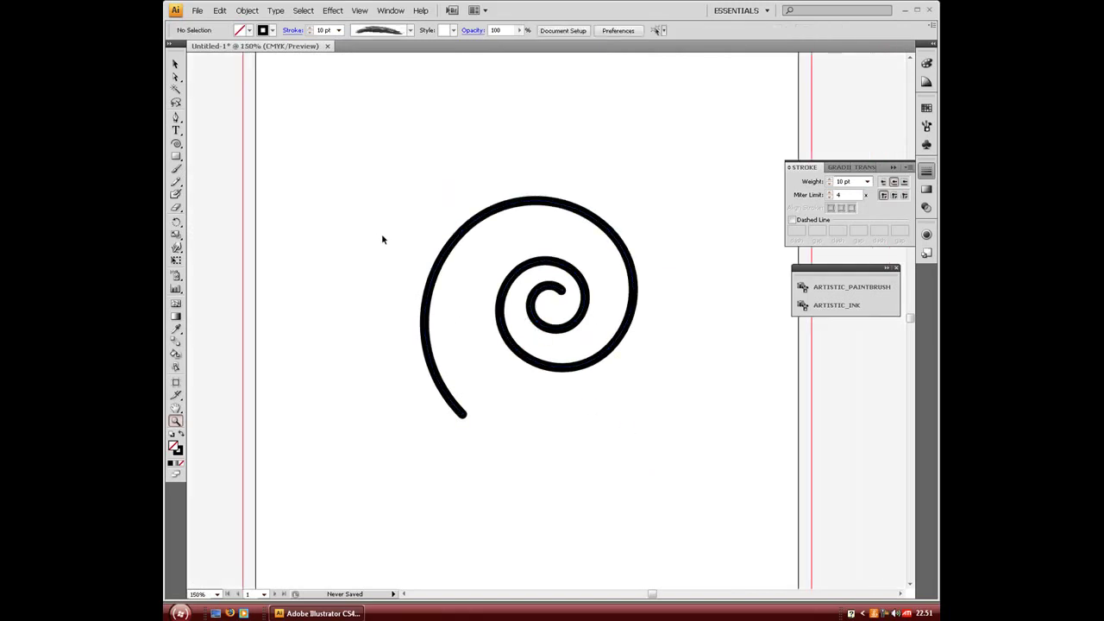
left_click(441, 271, "ctrl")
key("ctrl+shift+b")
left_click(328, 419, "ctrl")
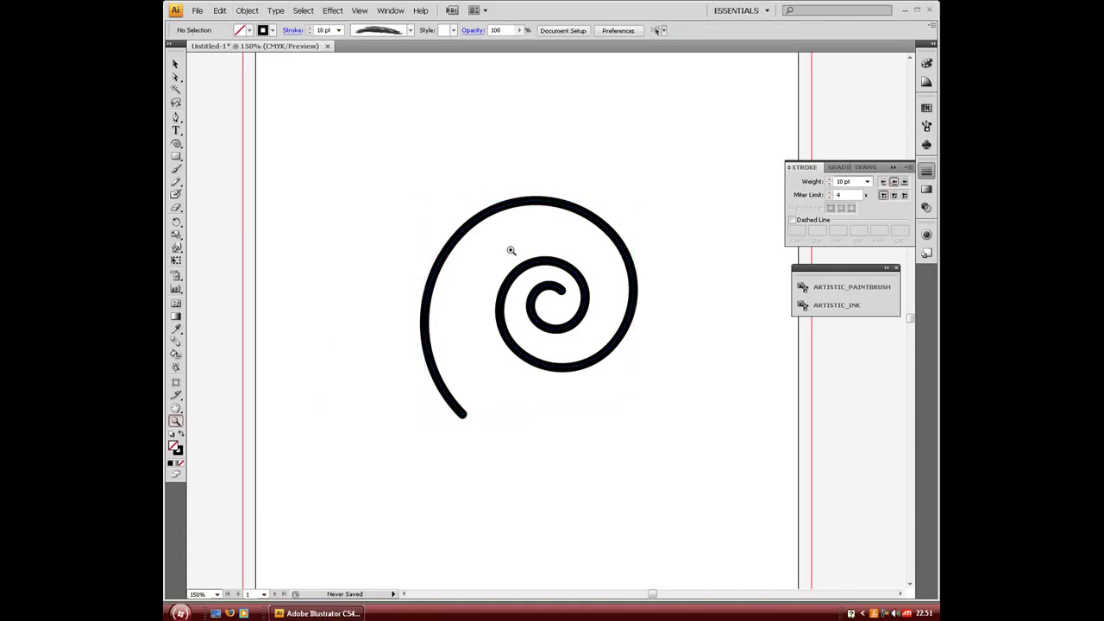
Step: Remove the spiral's outer end anchor point and the neighbouring upper-left anchor point to shorten its outer turn
left_click(176, 77)
left_click(462, 417)
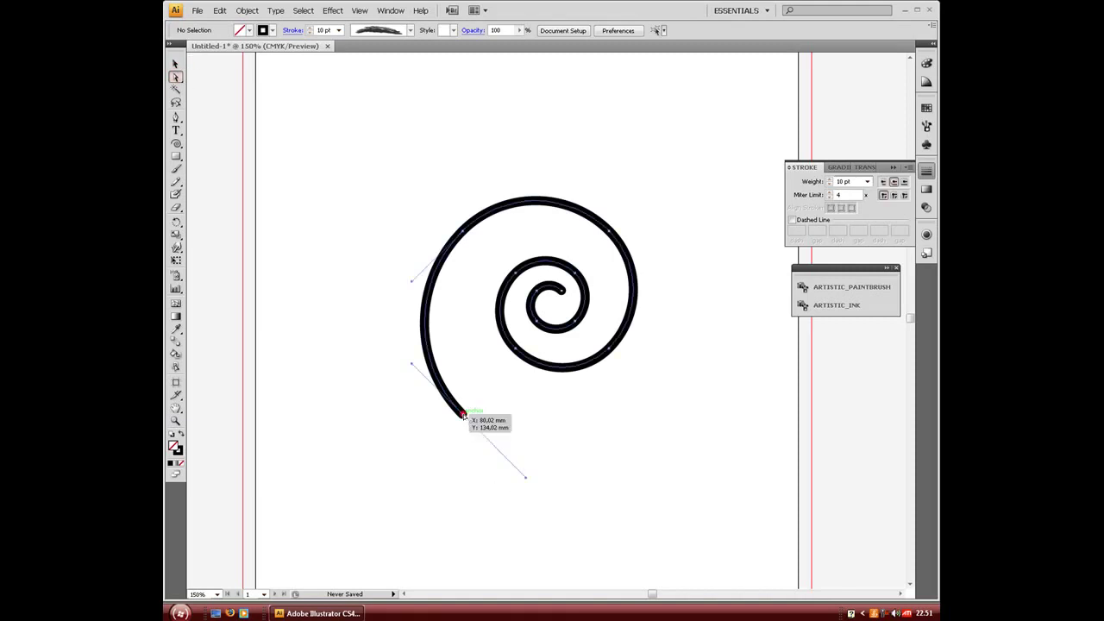
left_click(463, 231, "shift")
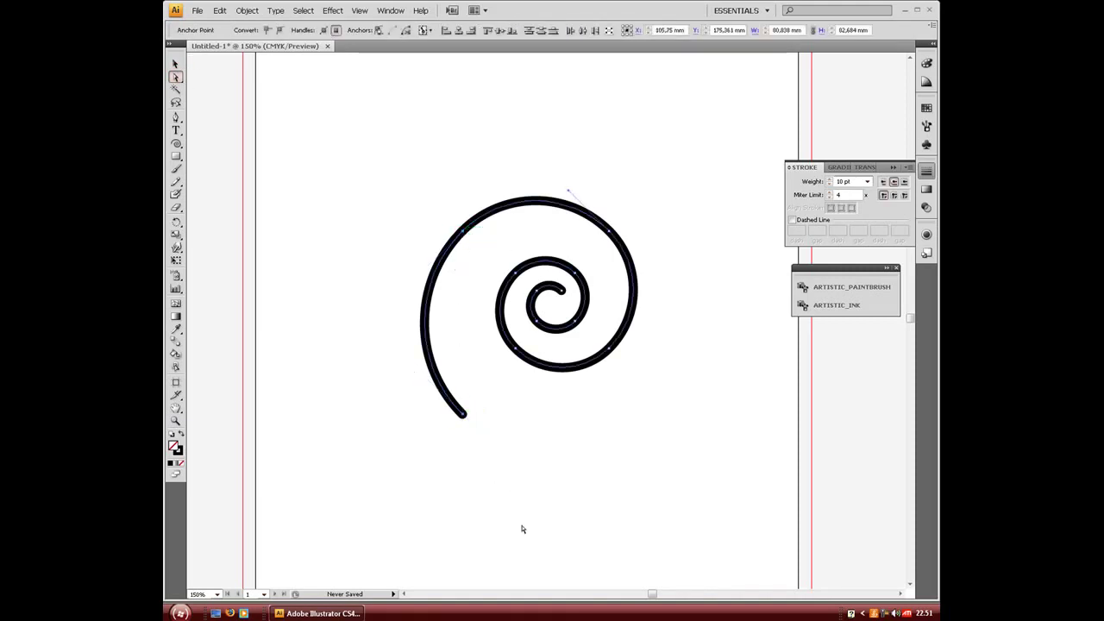
left_click(247, 11)
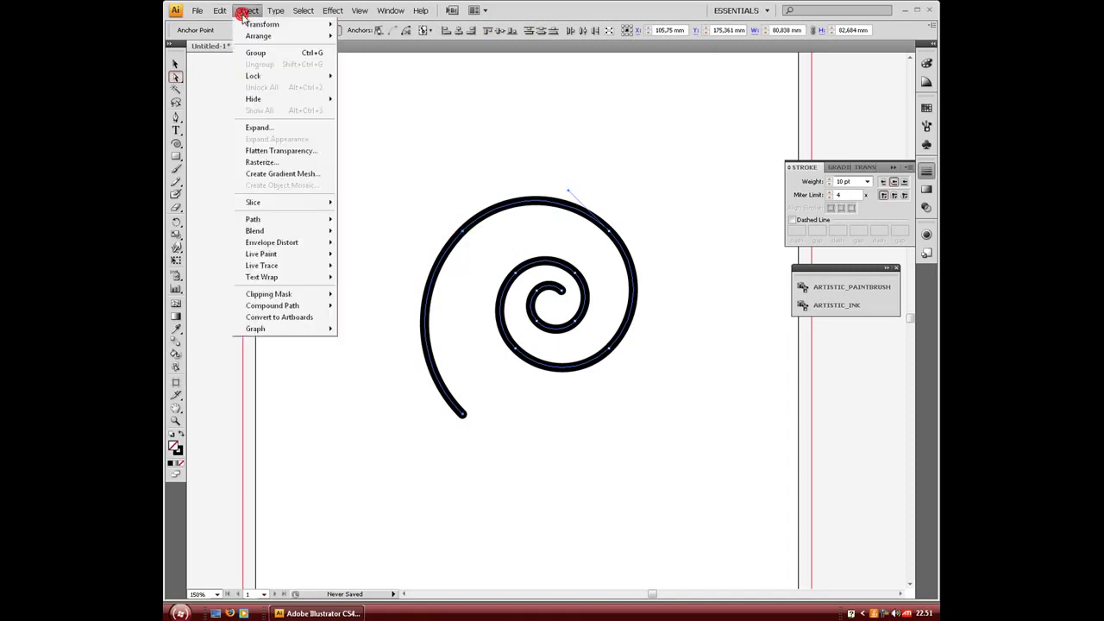
mouse_move(268, 223)
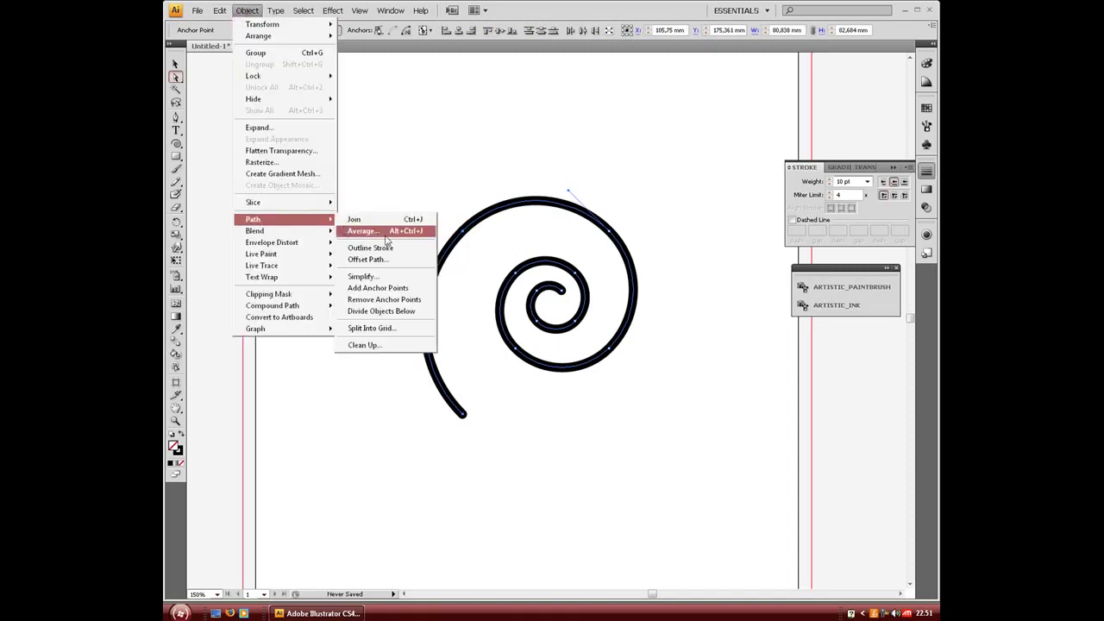
left_click(414, 300)
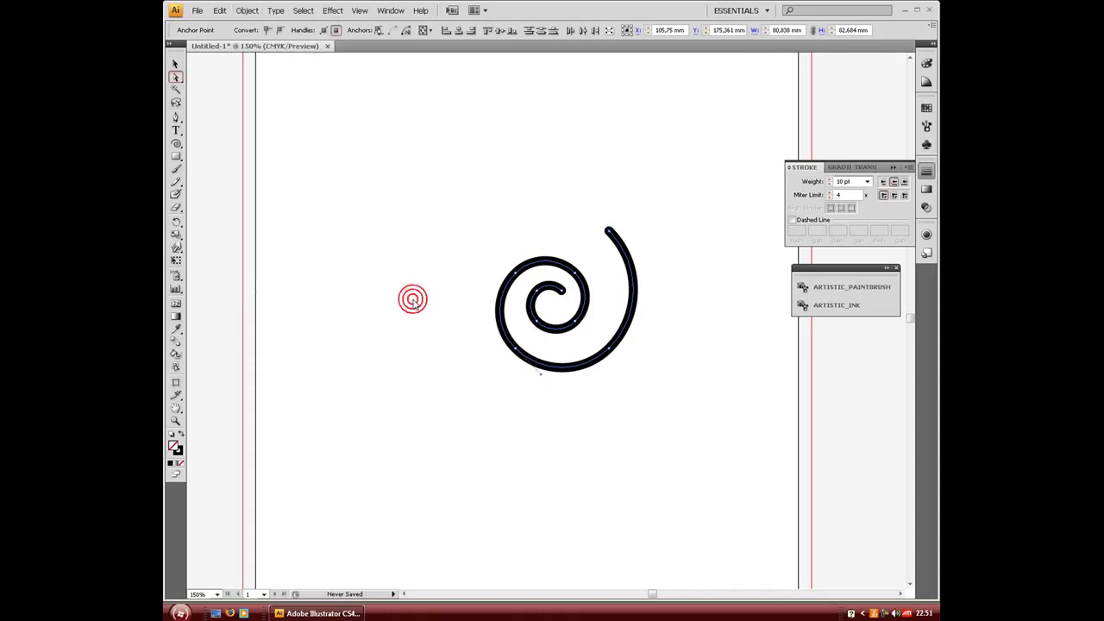
left_click(666, 419)
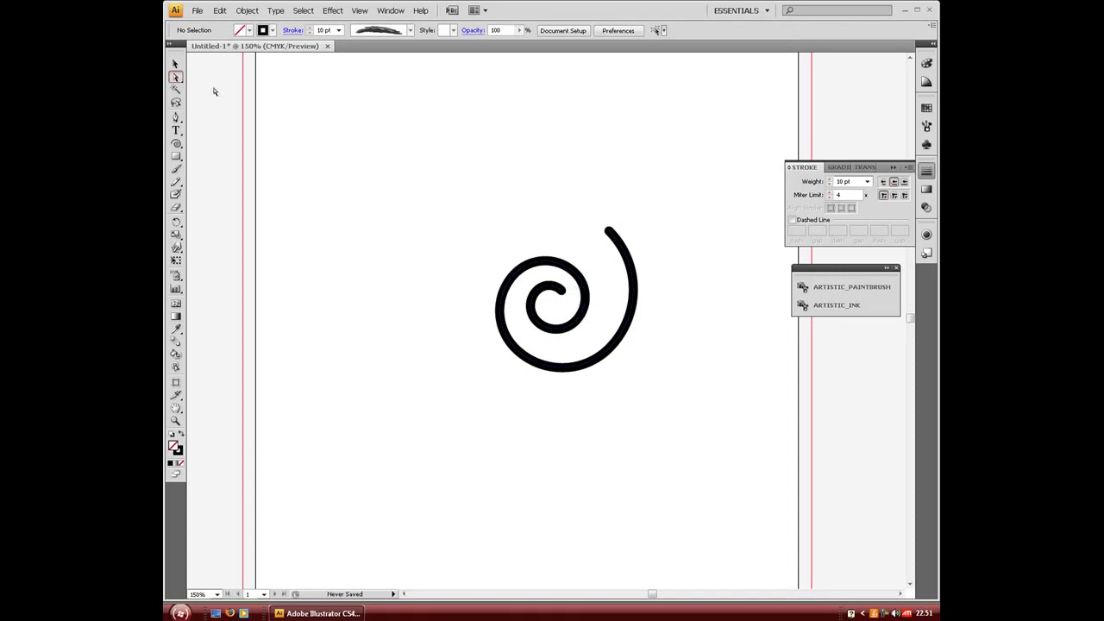
left_click(174, 77)
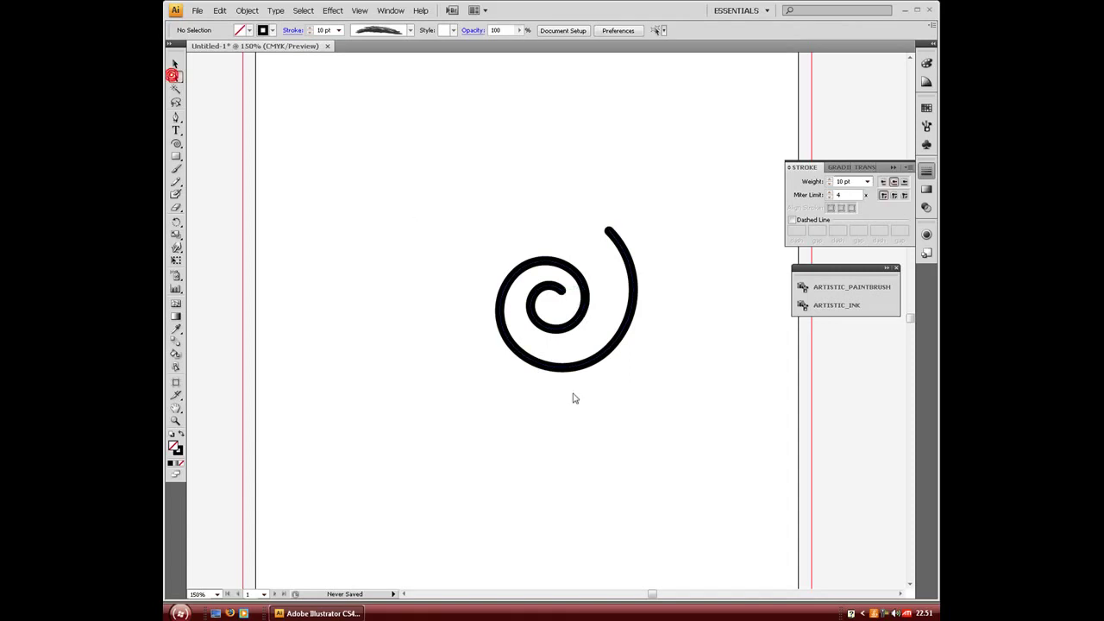
Step: Move the spiral's outer end anchor point outward to the right and adjust its direction handle horizontally to form an S-curve
left_click(562, 291)
left_click(603, 264)
left_click(609, 231)
left_click_drag(609, 231, 661, 232)
left_click_drag(619, 193, 728, 236)
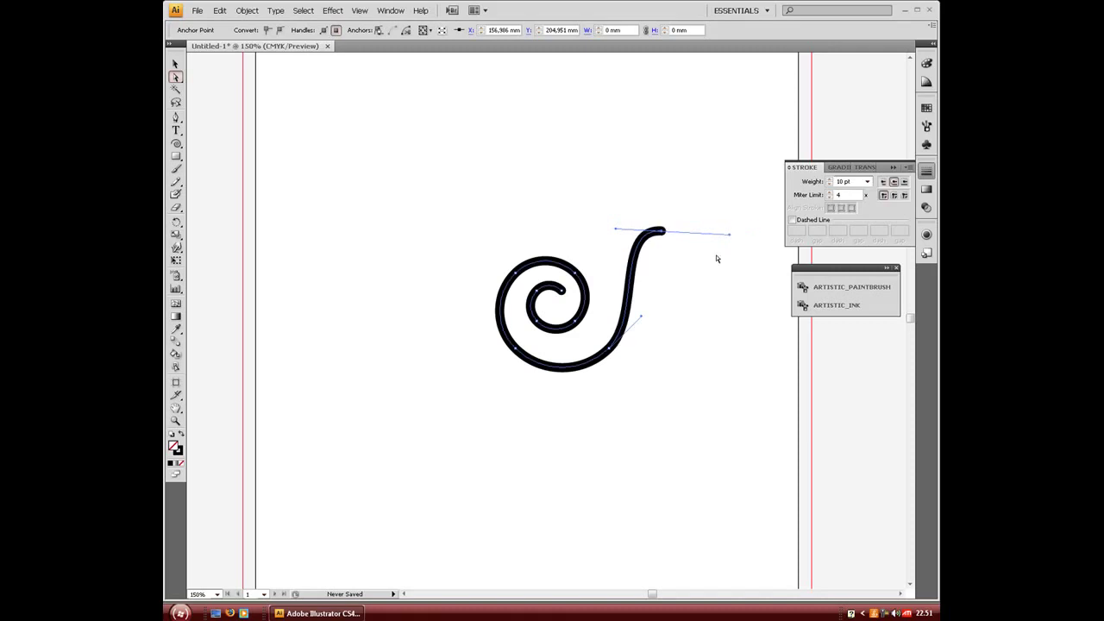
left_click(686, 348)
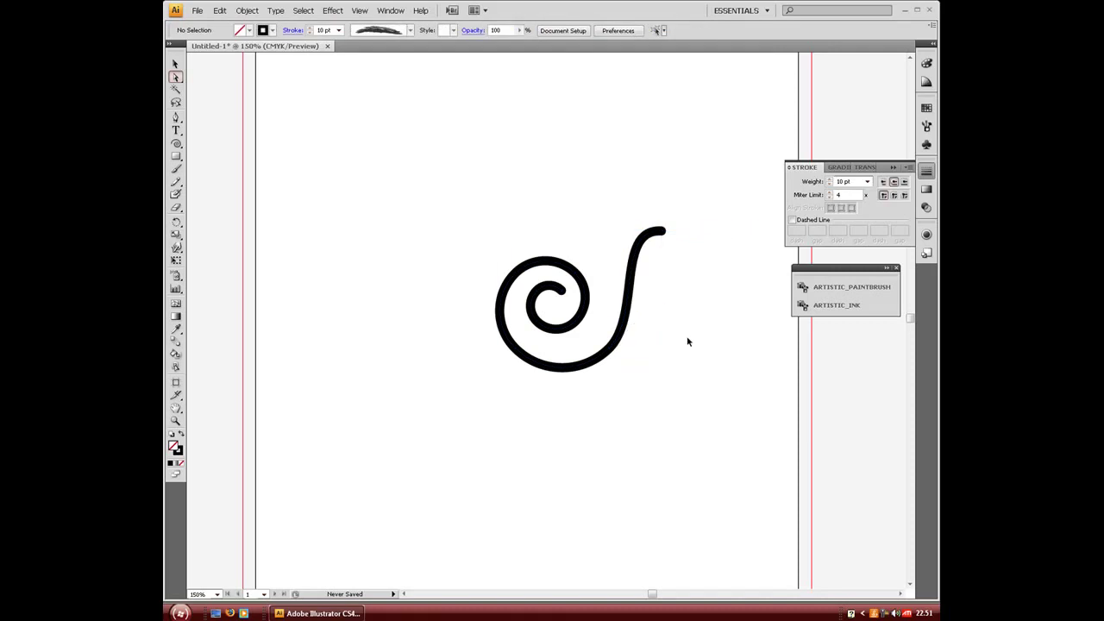
Step: Move the spiral up and left and enlarge it proportionally to about 100 mm wide and 85 mm high
left_click(565, 293)
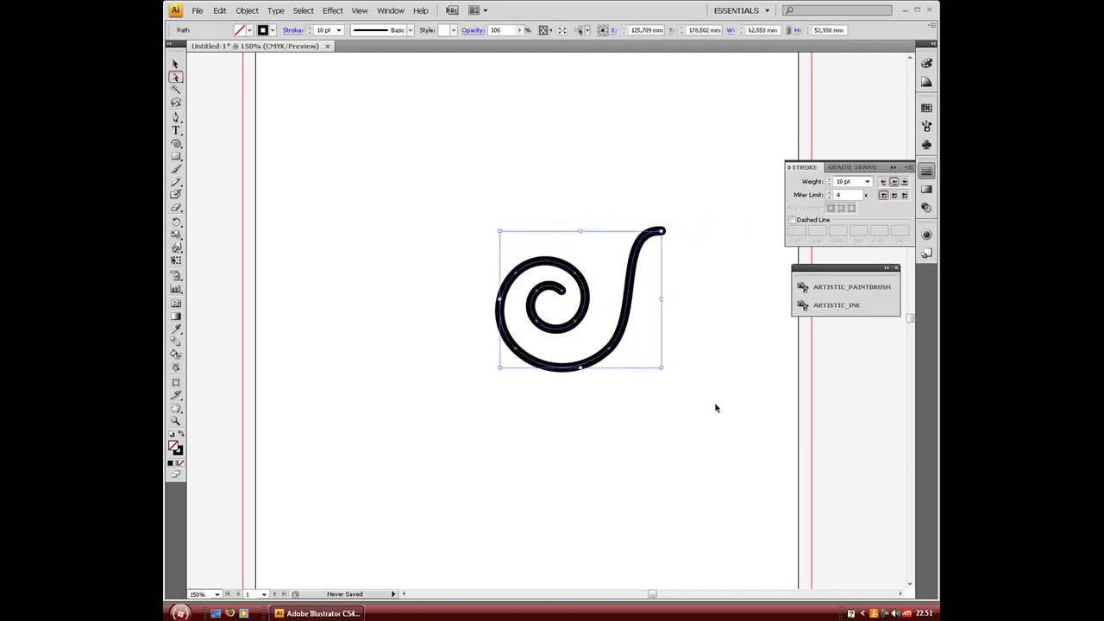
left_click(715, 406)
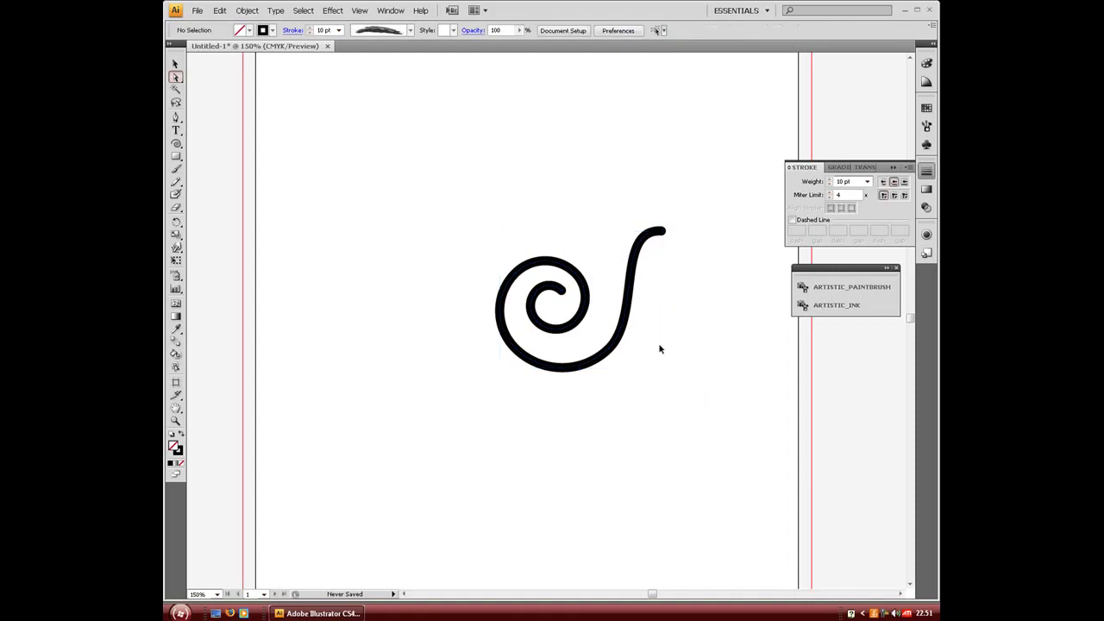
left_click_drag(629, 319, 493, 260)
left_click_drag(526, 313, 604, 378)
left_click(663, 365)
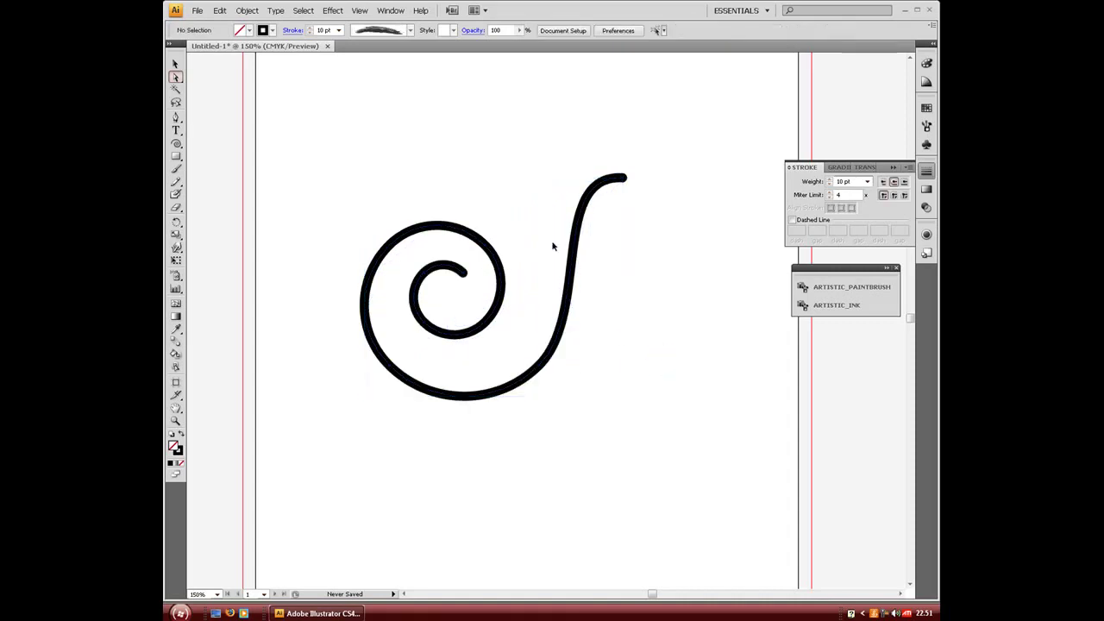
Step: Reflect the whole spiral across the vertical axis and move it up toward the top of the artboard
left_click(571, 256)
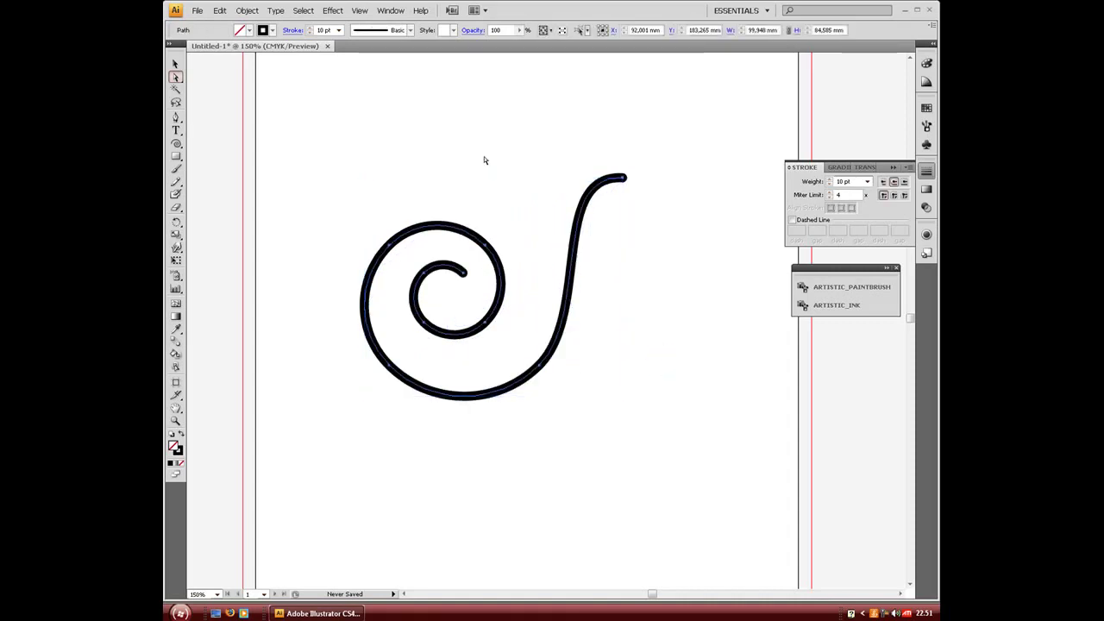
left_click(247, 10)
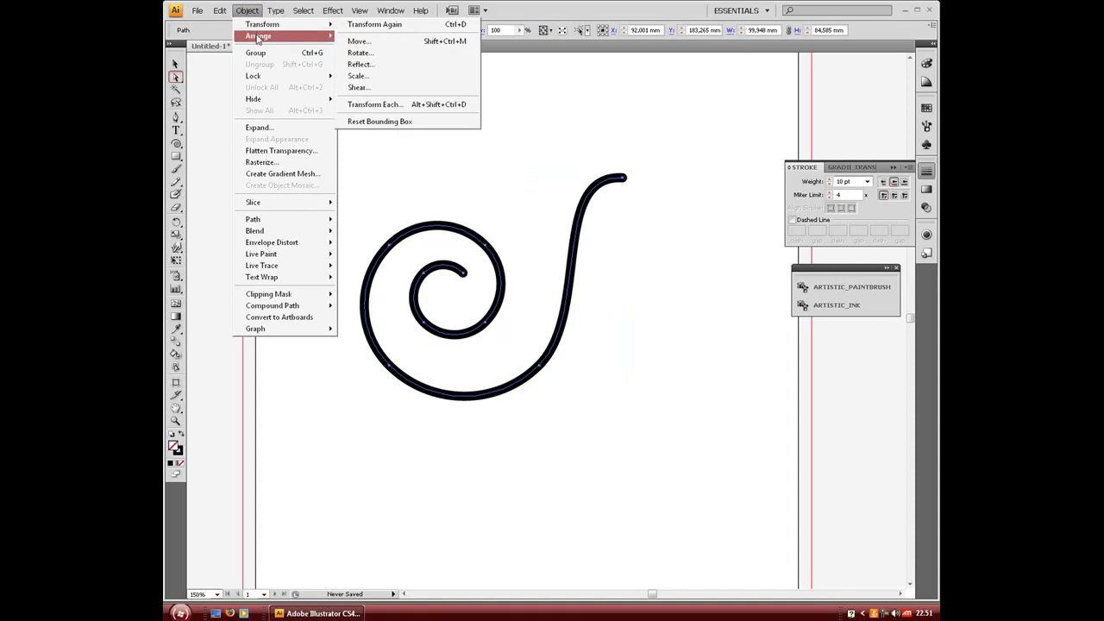
mouse_move(259, 25)
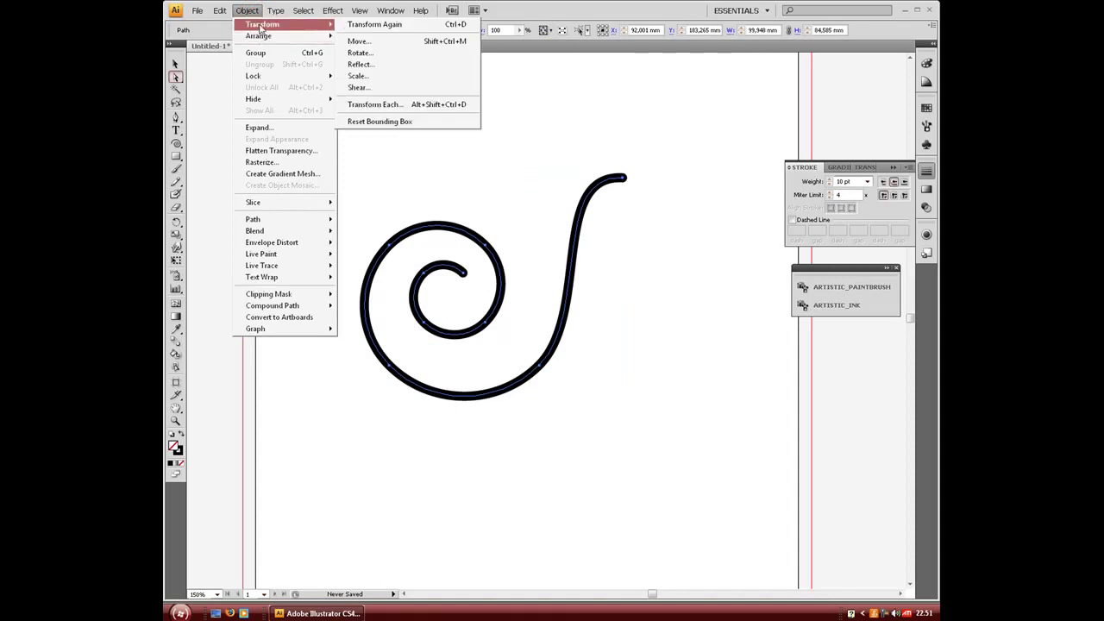
left_click(426, 66)
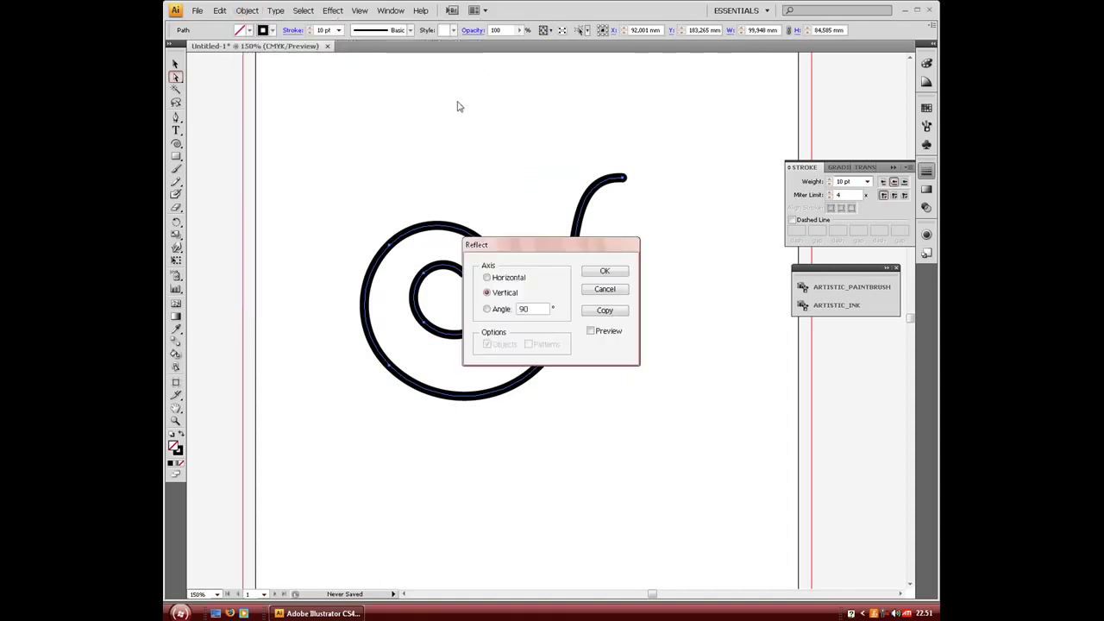
left_click(602, 274)
left_click(684, 429)
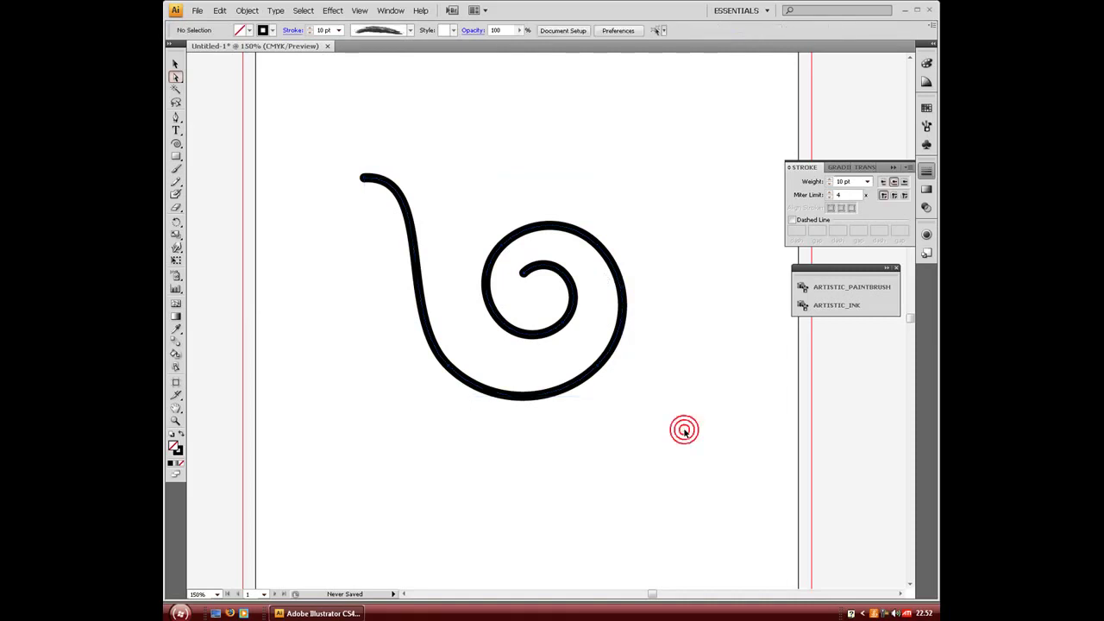
left_click_drag(571, 285, 563, 200)
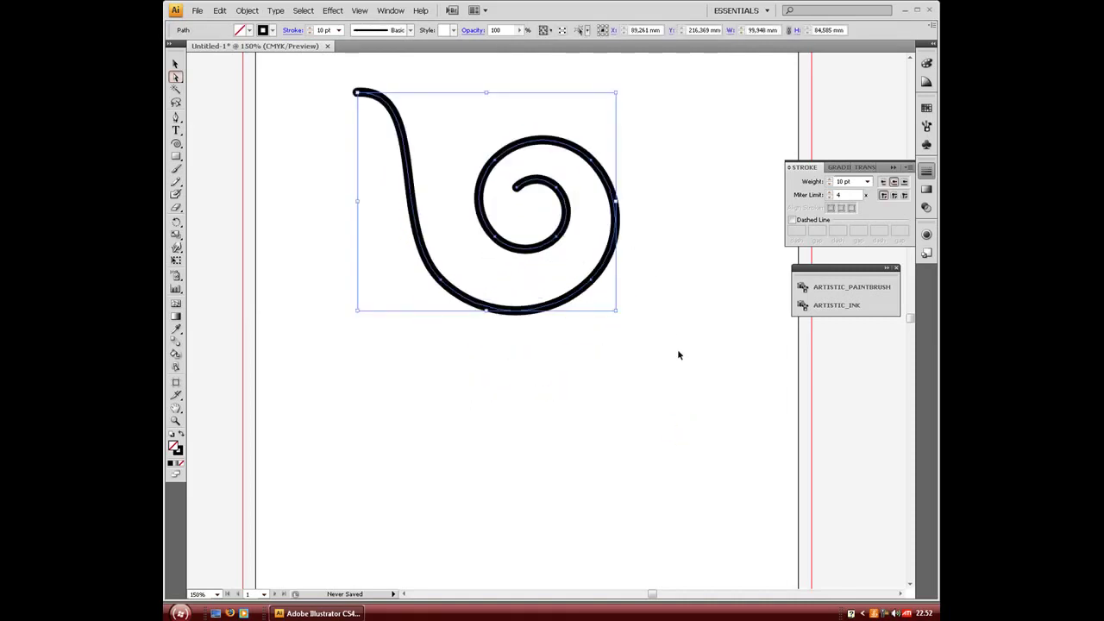
left_click(678, 354)
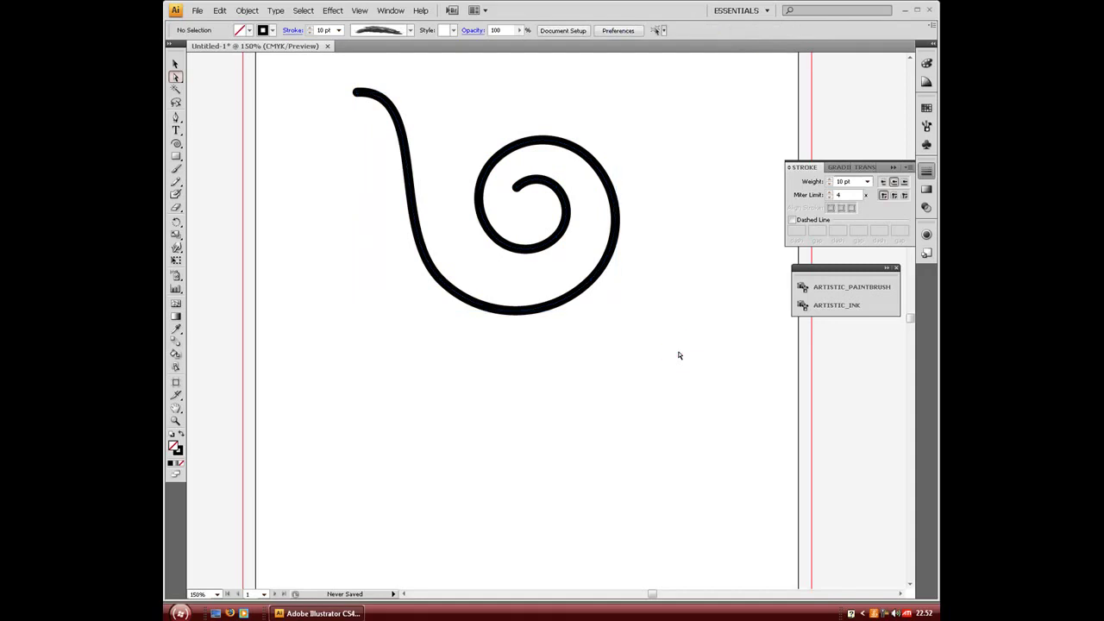
Step: Hide the selected spiral's bounding box for a clearer view and change its stroke to butt caps
left_click(437, 276)
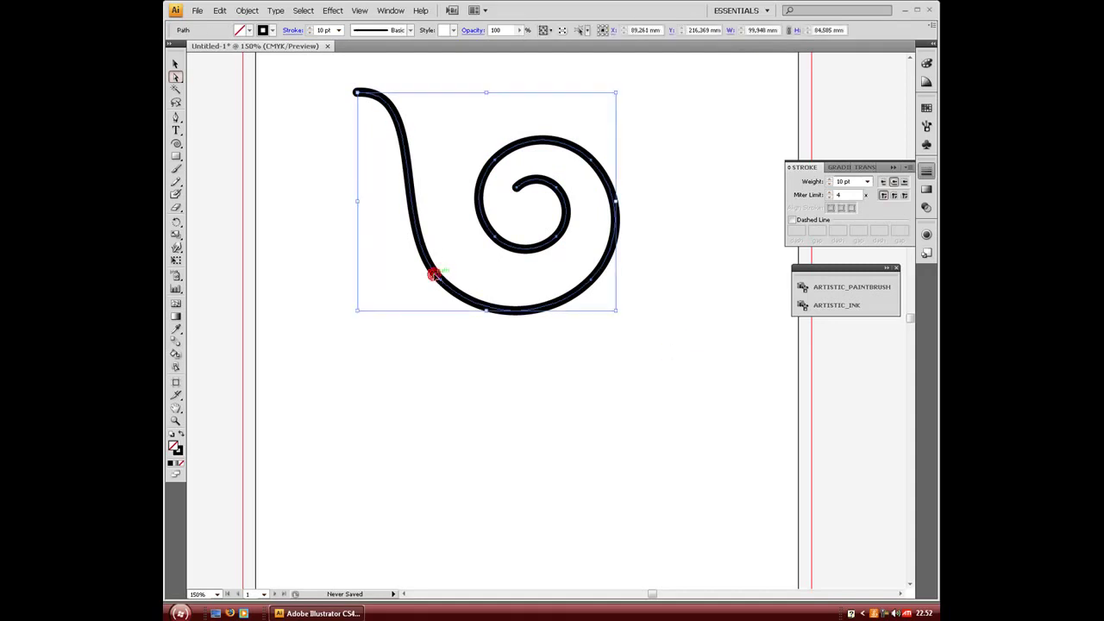
key("ctrl+shift+b")
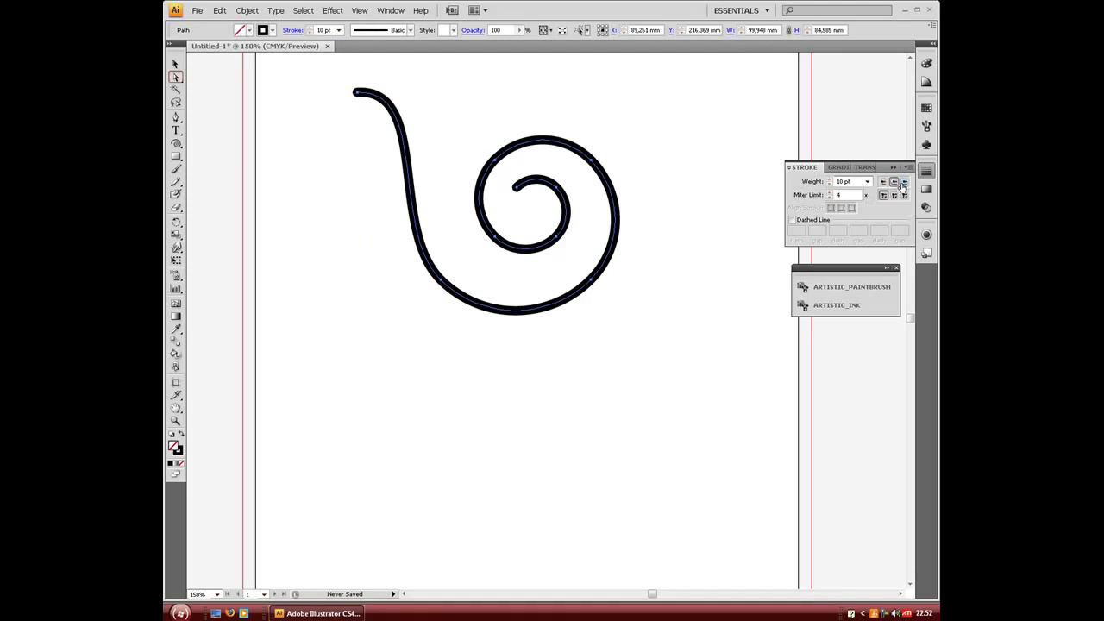
left_click(882, 182)
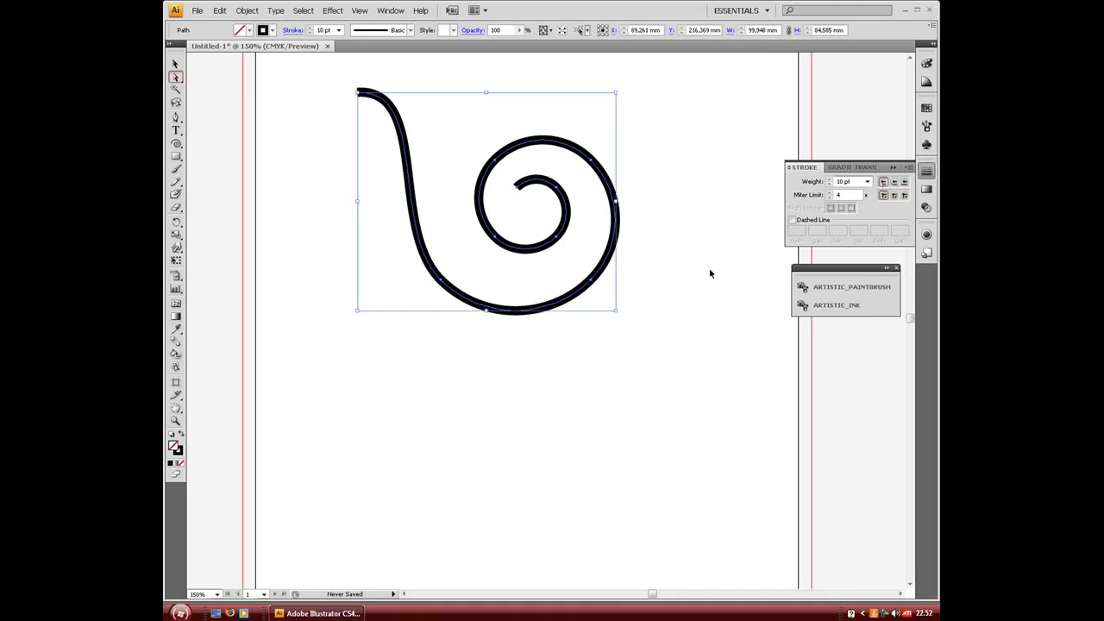
left_click(690, 291)
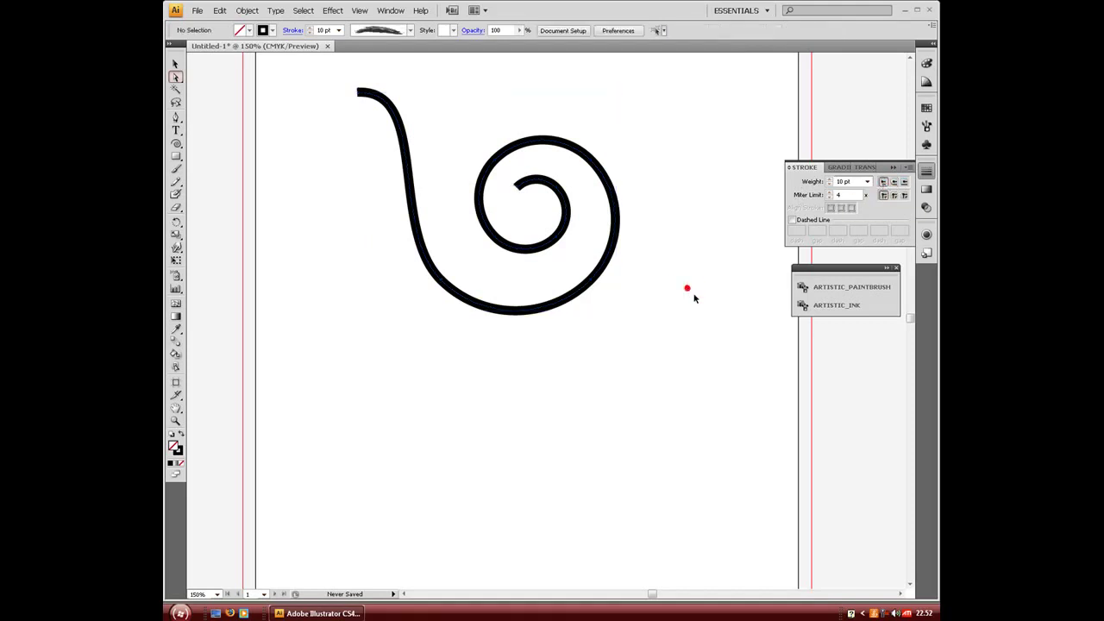
Step: Convert the spiral's stroke into a filled shape with Outline Stroke
left_click(569, 215)
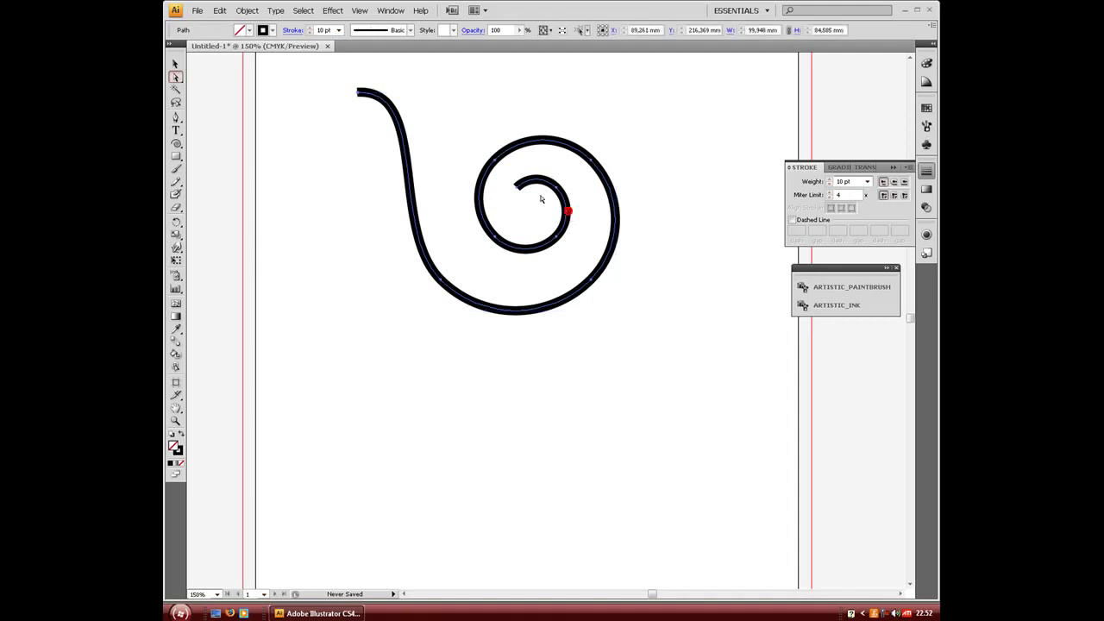
left_click(247, 10)
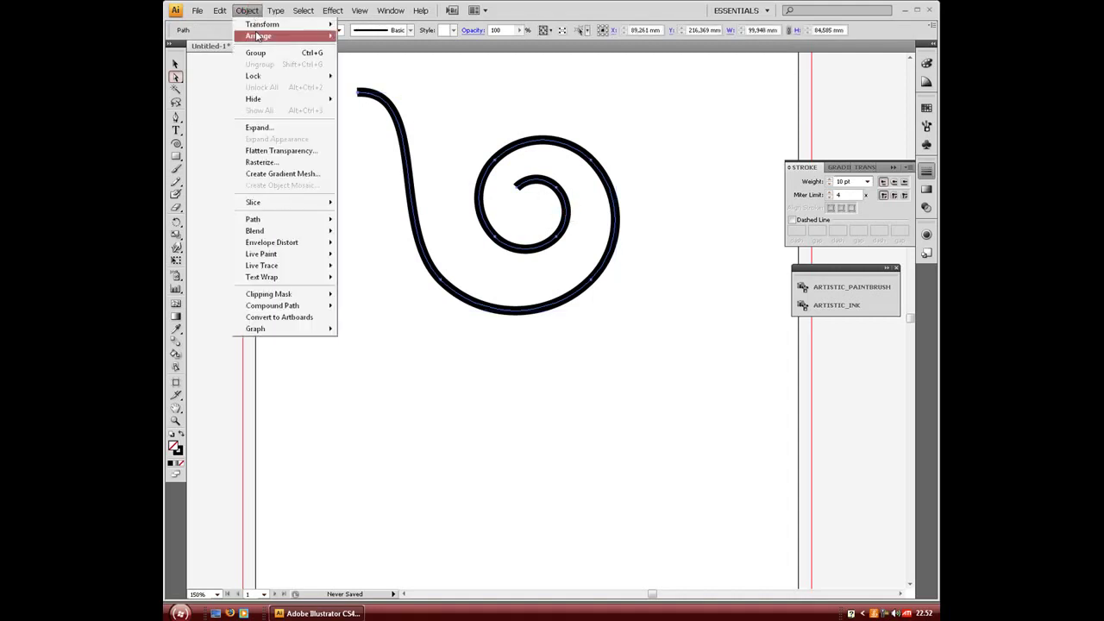
mouse_move(279, 227)
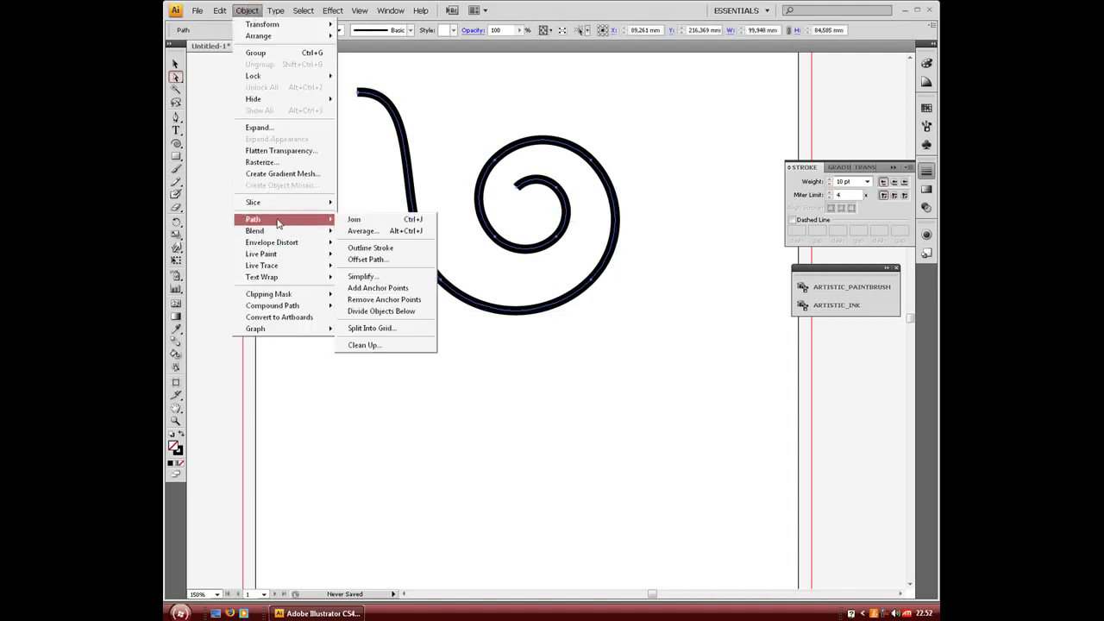
left_click(408, 251)
Step: Remove the outer corner anchor point at the spiral's inner end with the Pen tool to make a pointed tip
left_click(175, 421)
left_click_drag(454, 144, 647, 277)
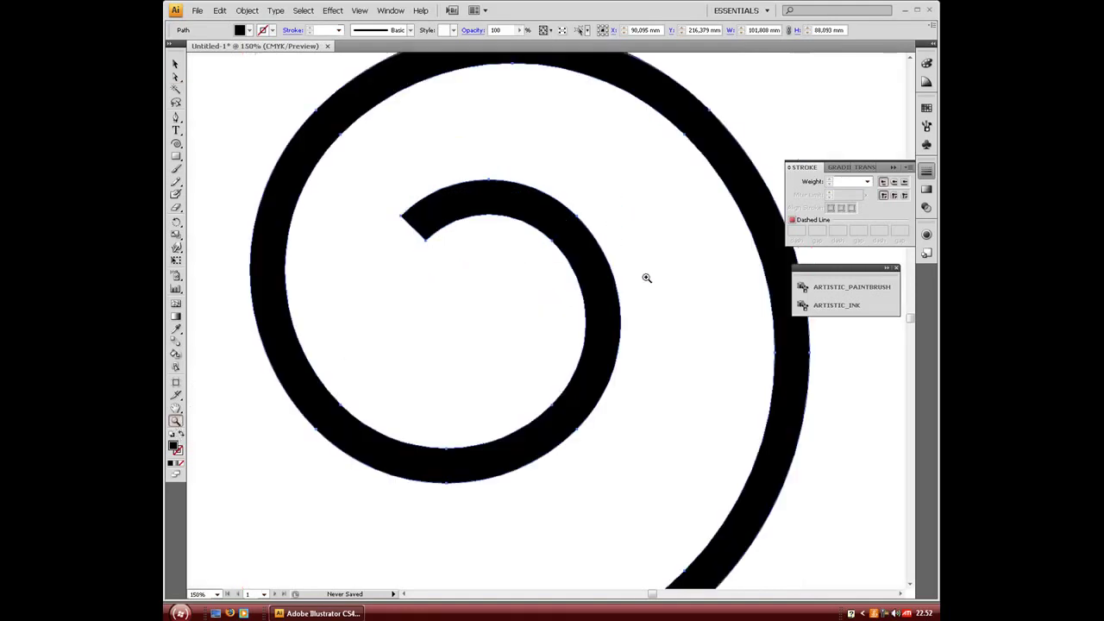
left_click(651, 270, "ctrl")
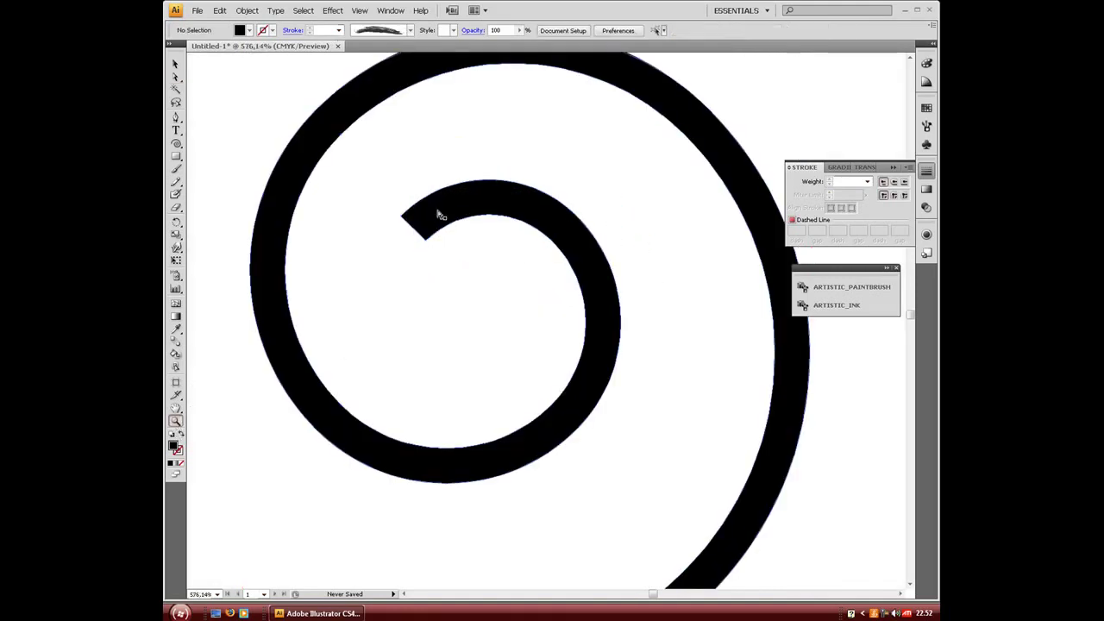
left_click(401, 217, "ctrl")
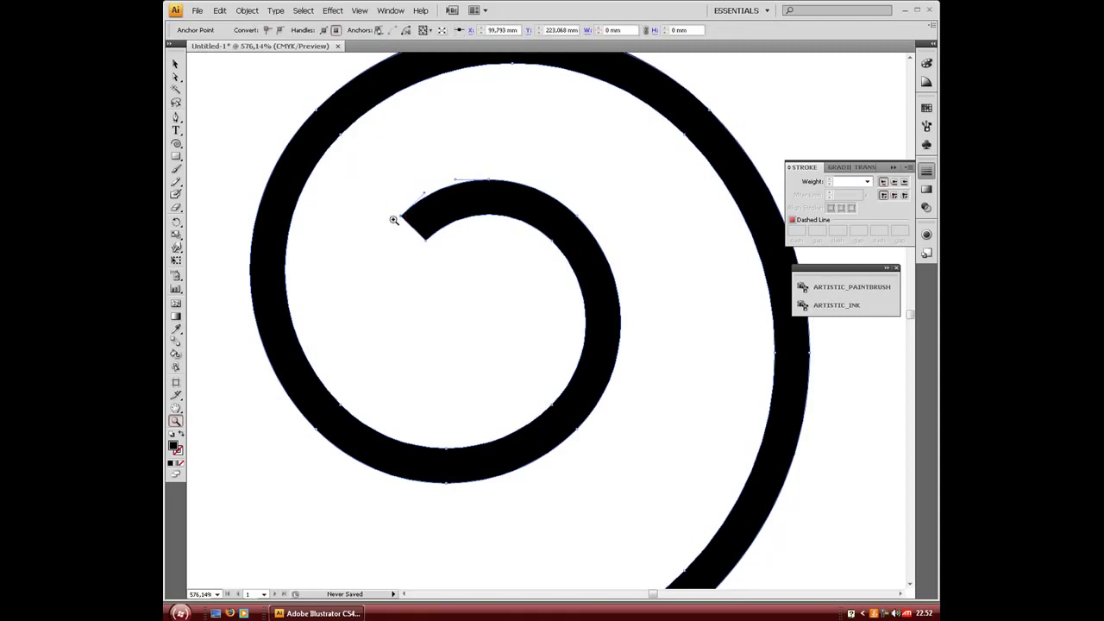
left_click(176, 116)
left_click(401, 217)
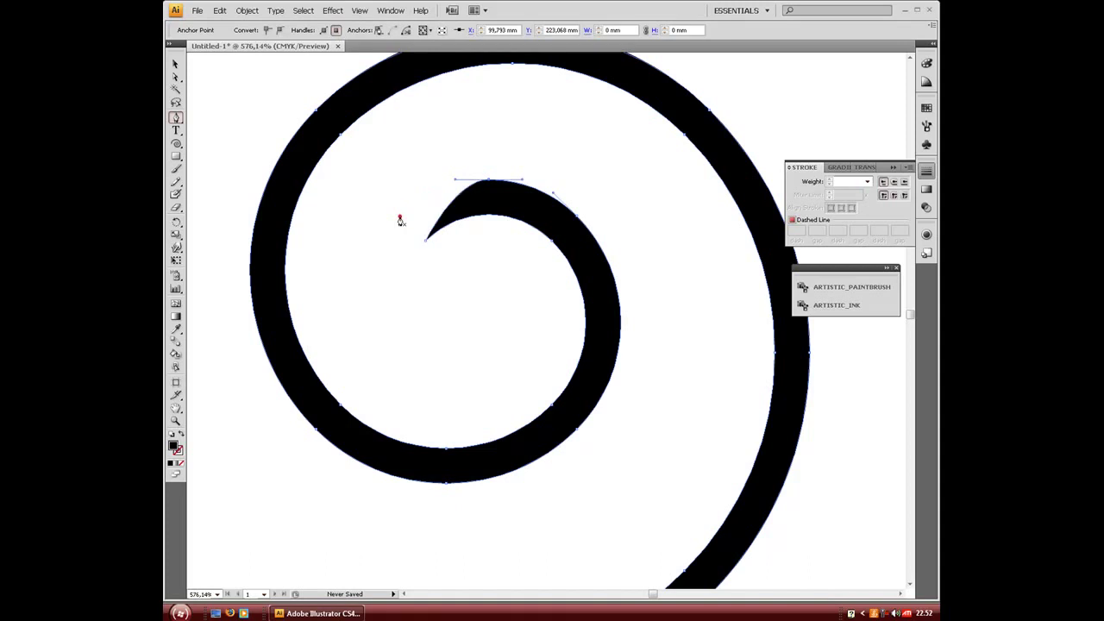
left_click(682, 295, "ctrl")
Step: Shift the top anchor point beside the inner tip to the right and lengthen its left handle to round the outer edge
left_click(490, 182, "ctrl")
left_click_drag(489, 183, 536, 180)
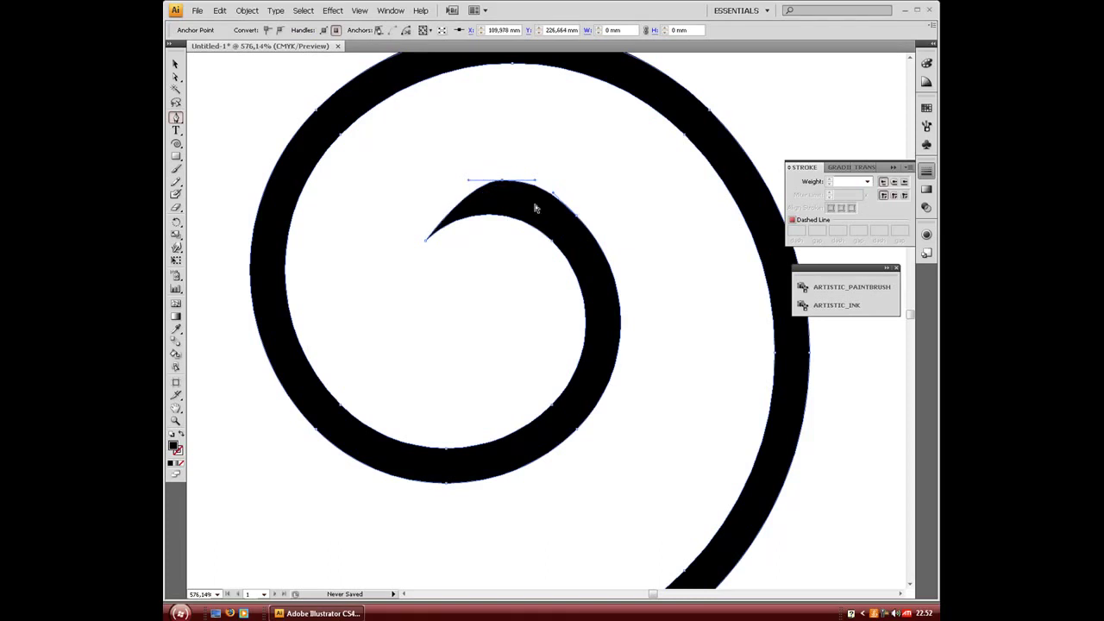
left_click_drag(467, 180, 417, 182)
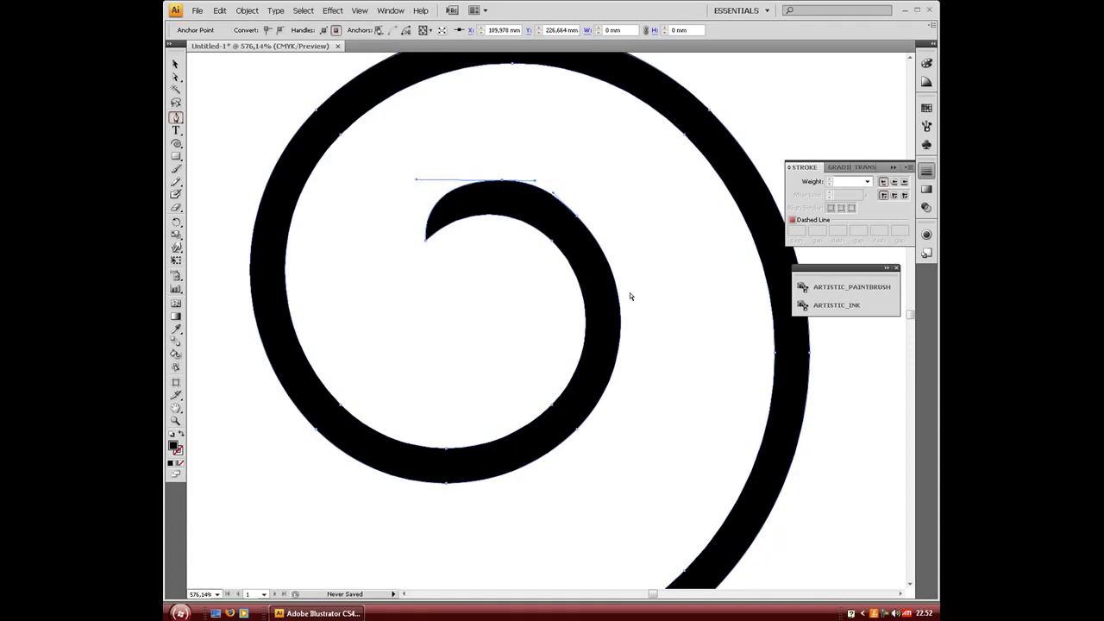
left_click(663, 298, "ctrl")
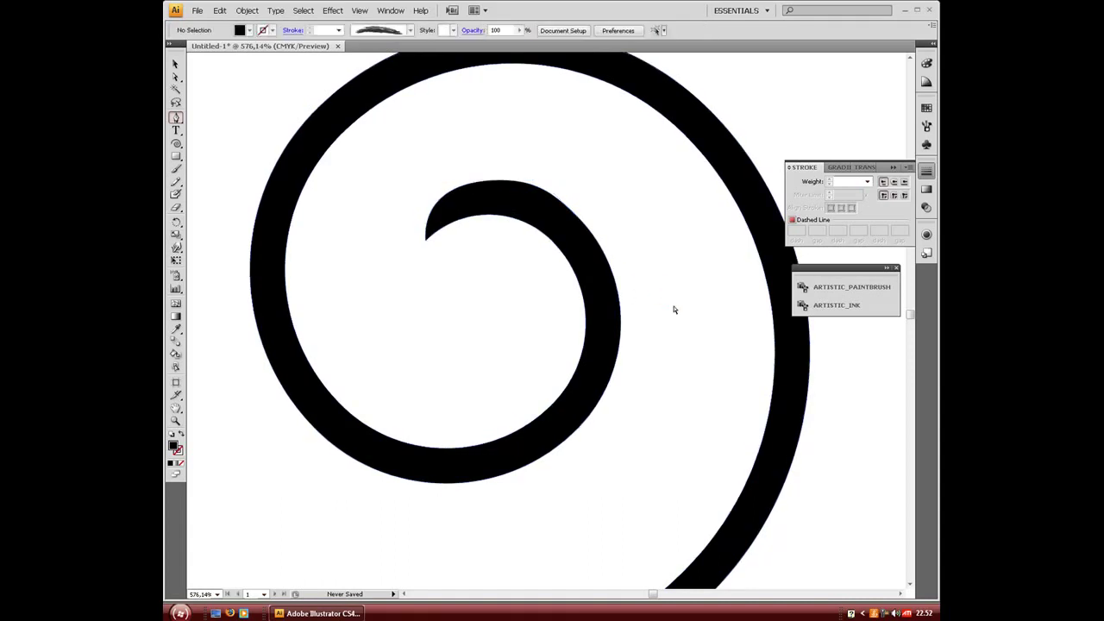
Step: Remove the nearest anchor point on each edge beside the inner tip and adjust the neighbouring handles into a thin, smooth taper
left_click(485, 215)
left_click_drag(461, 209, 477, 105)
left_click(576, 166)
left_click(508, 180)
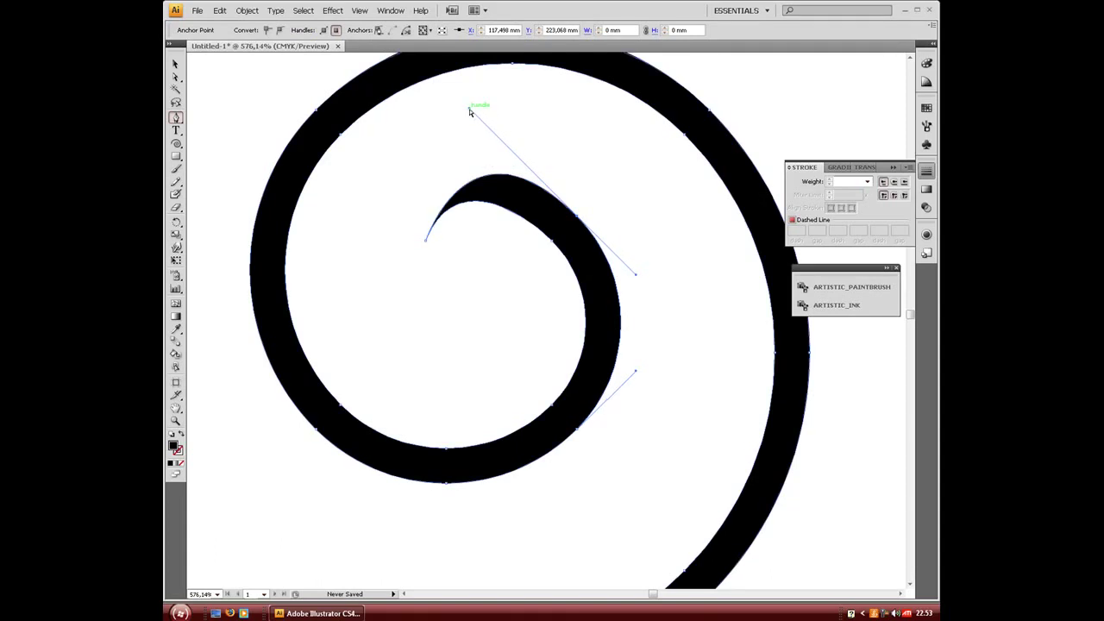
left_click_drag(470, 110, 450, 128)
left_click(637, 204)
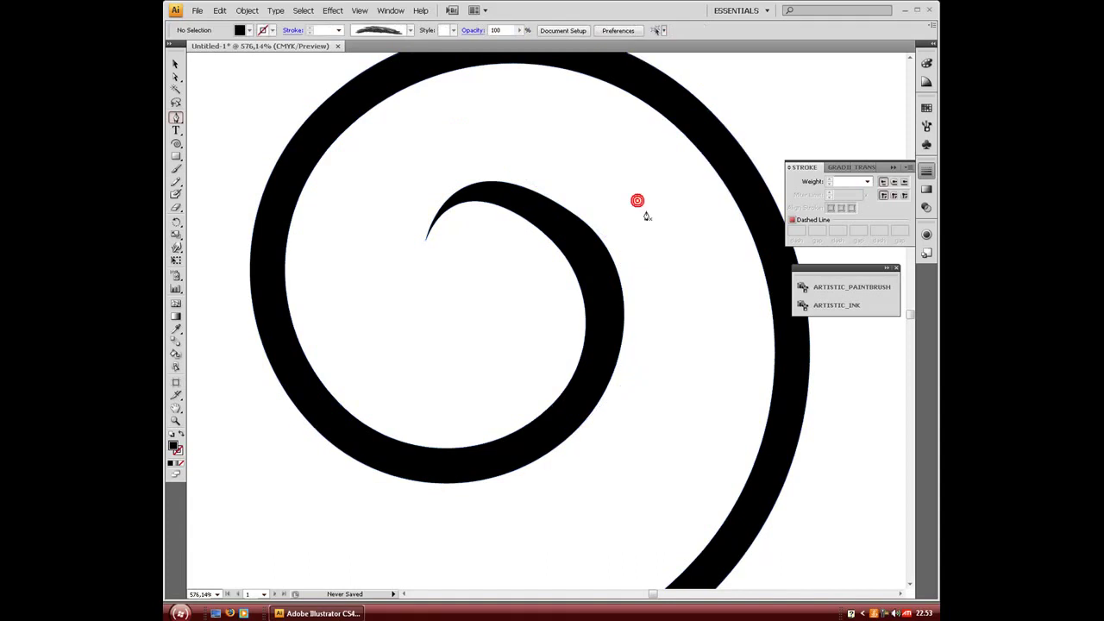
Step: Remove the upper corner anchor point at the spiral's outer end with the Pen tool to taper it to a point
left_click(175, 420)
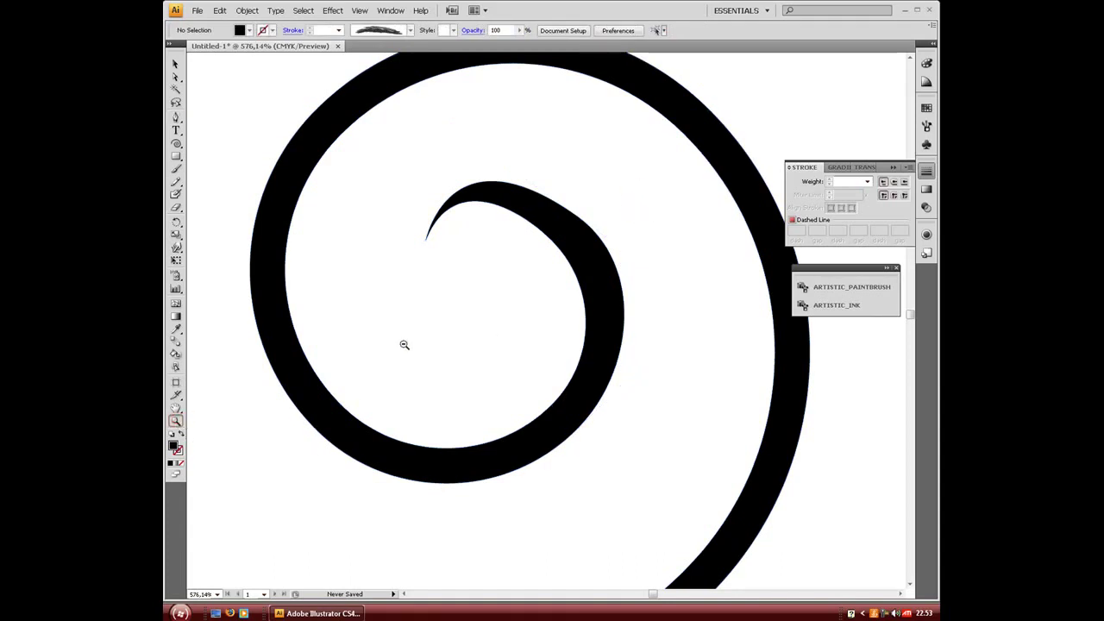
left_click(404, 343, "alt")
left_click(511, 324, "alt")
left_click(609, 300, "alt")
left_click(609, 298, "alt")
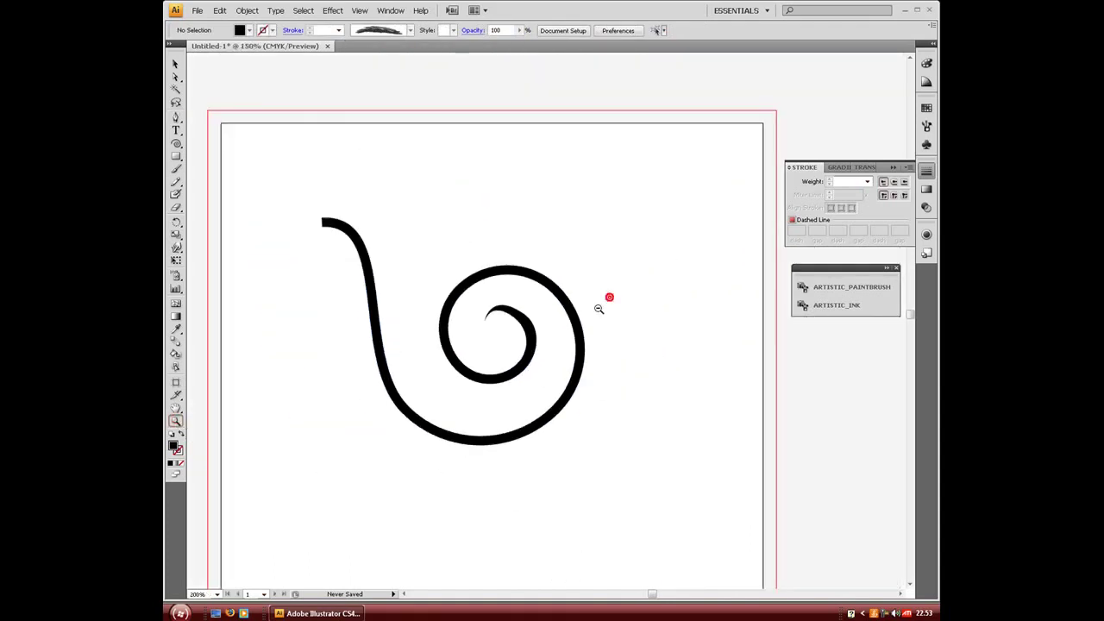
left_click(506, 340, "alt")
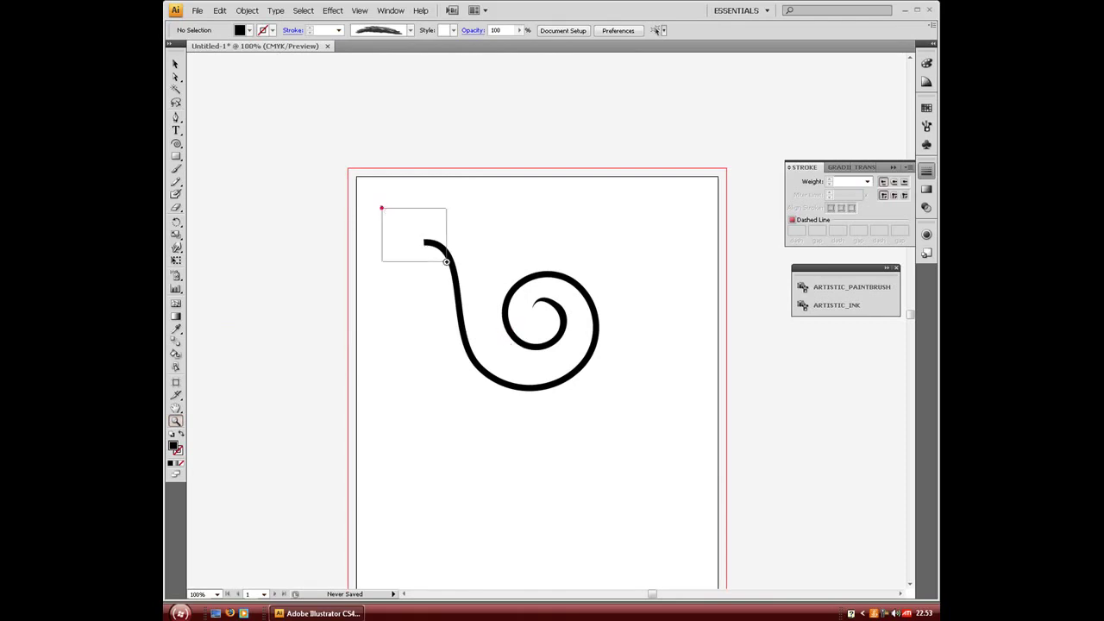
left_click_drag(382, 207, 465, 281)
left_click(556, 319, "ctrl")
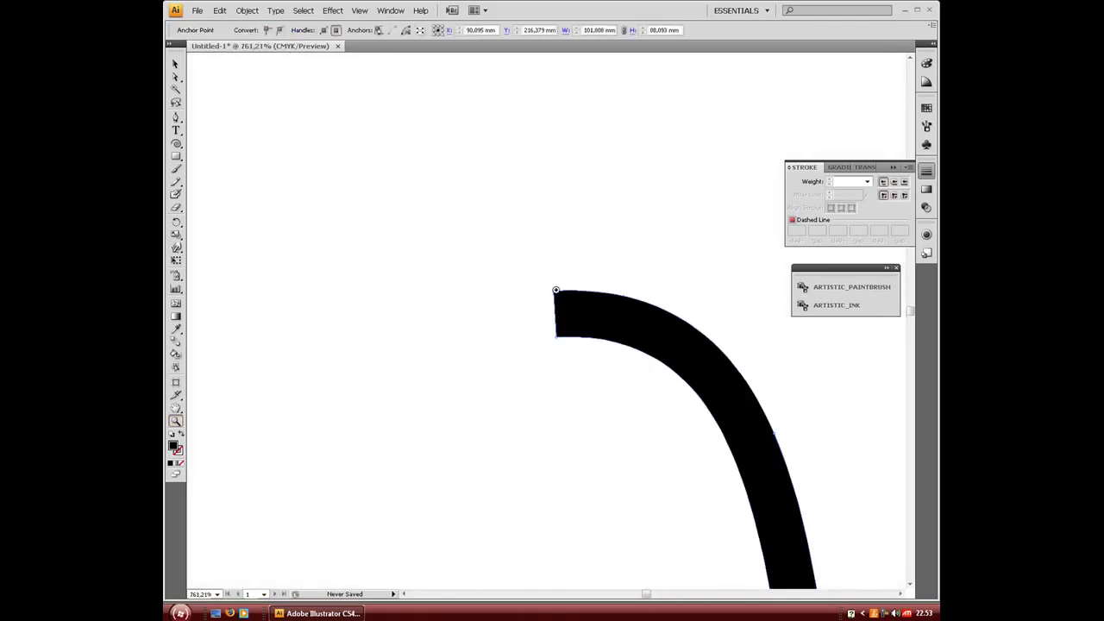
left_click(555, 293, "ctrl")
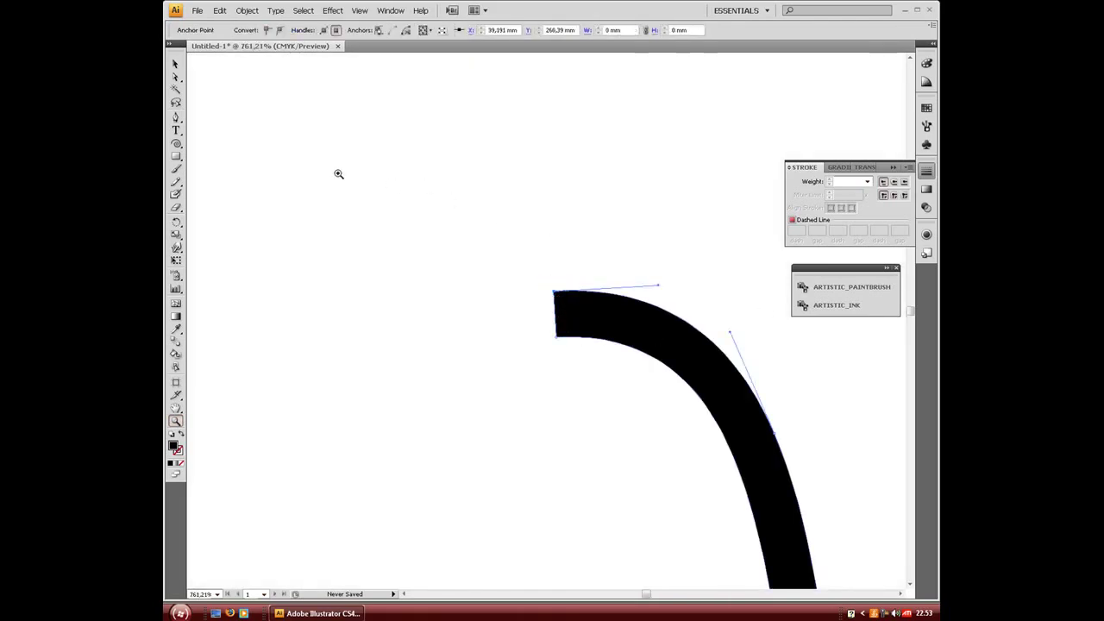
left_click(176, 118)
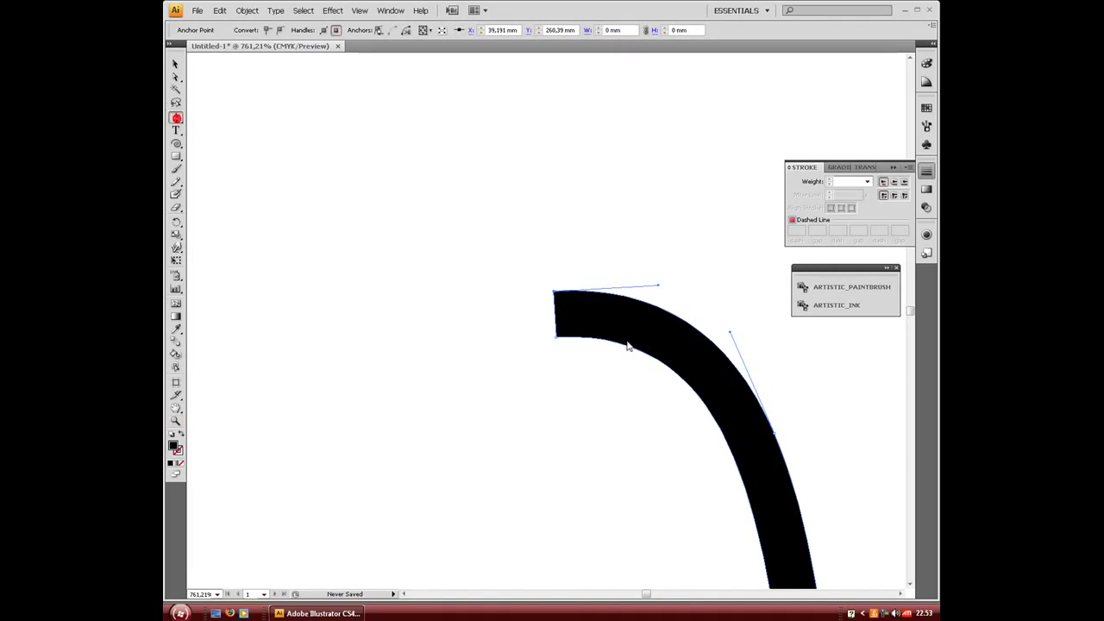
left_click(555, 296)
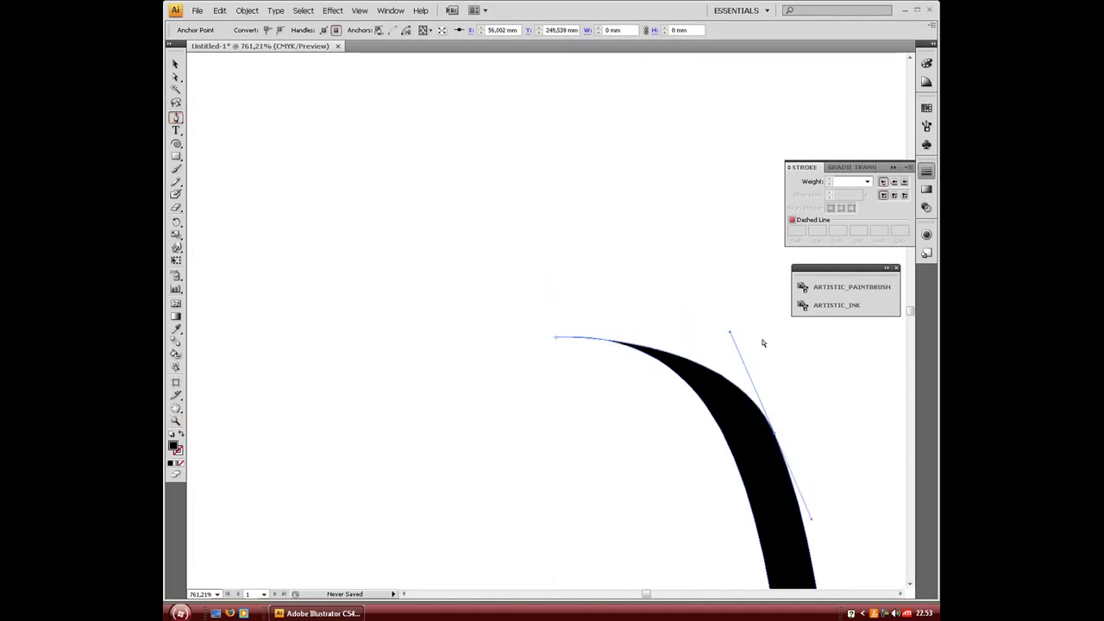
Step: Lengthen the handle of the upper-edge anchor point near the spiral's outer end to round its taper
left_click_drag(730, 333, 701, 267)
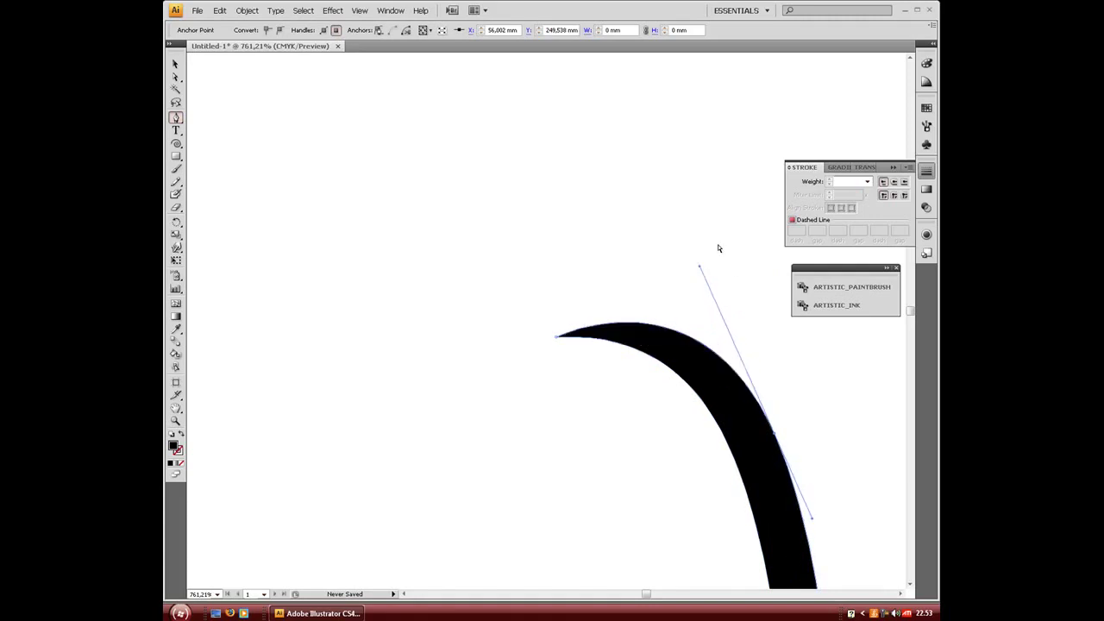
left_click(716, 243, "ctrl")
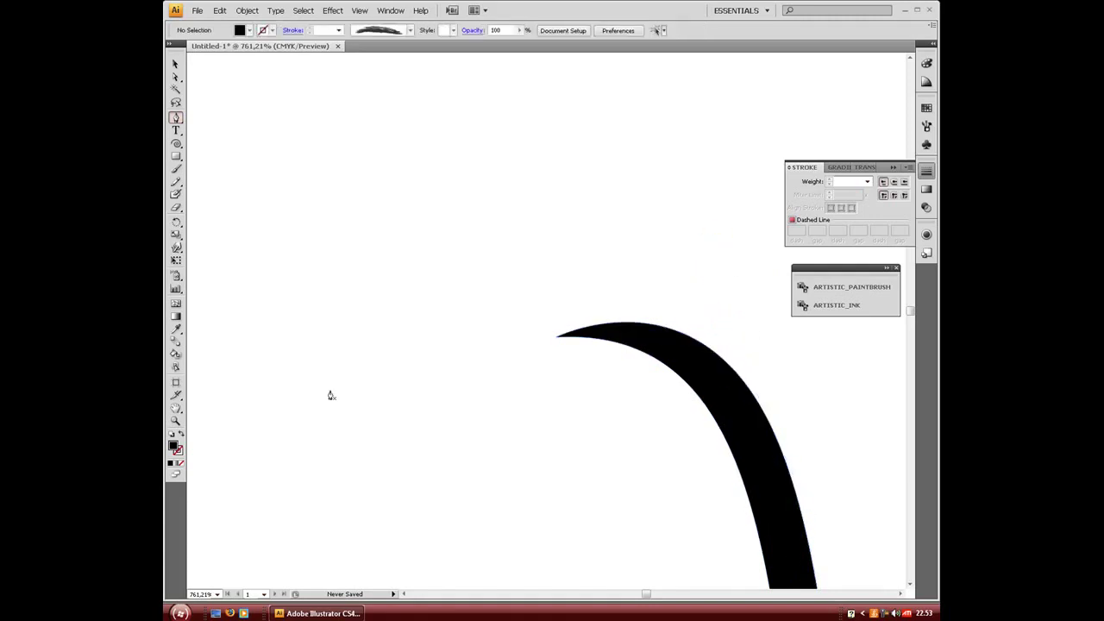
Step: Shift the outer-edge anchor point beside the spiral's inner tip slightly outward to thicken the curve behind the taper
left_click(176, 420)
left_click(565, 363, "alt")
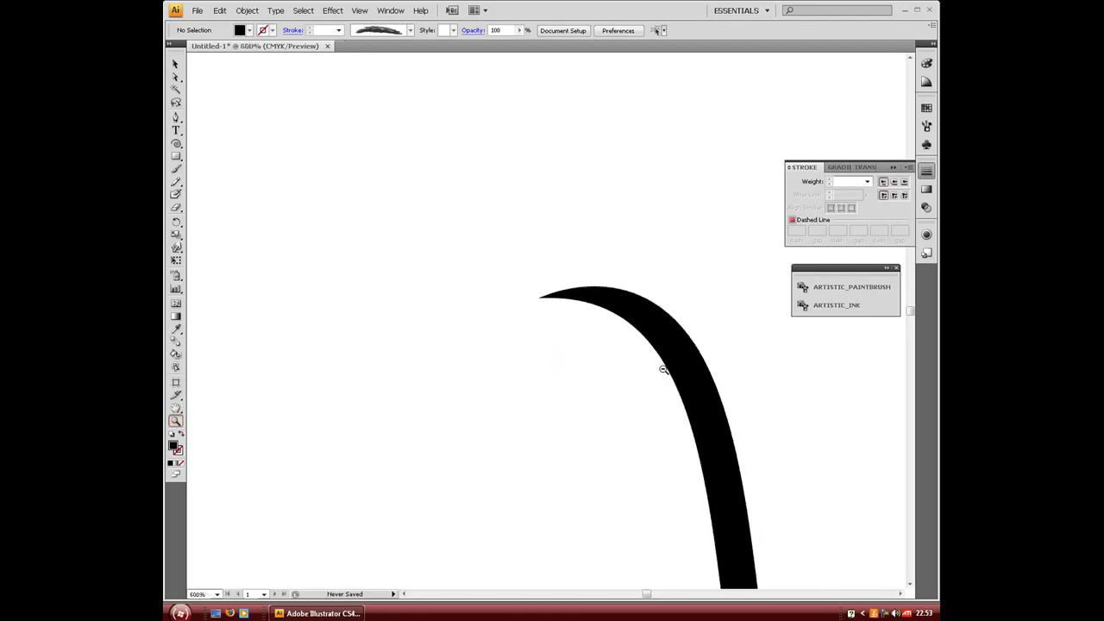
left_click(663, 370, "alt")
left_click(663, 369, "alt")
left_click(662, 368, "alt")
left_click(660, 367, "alt")
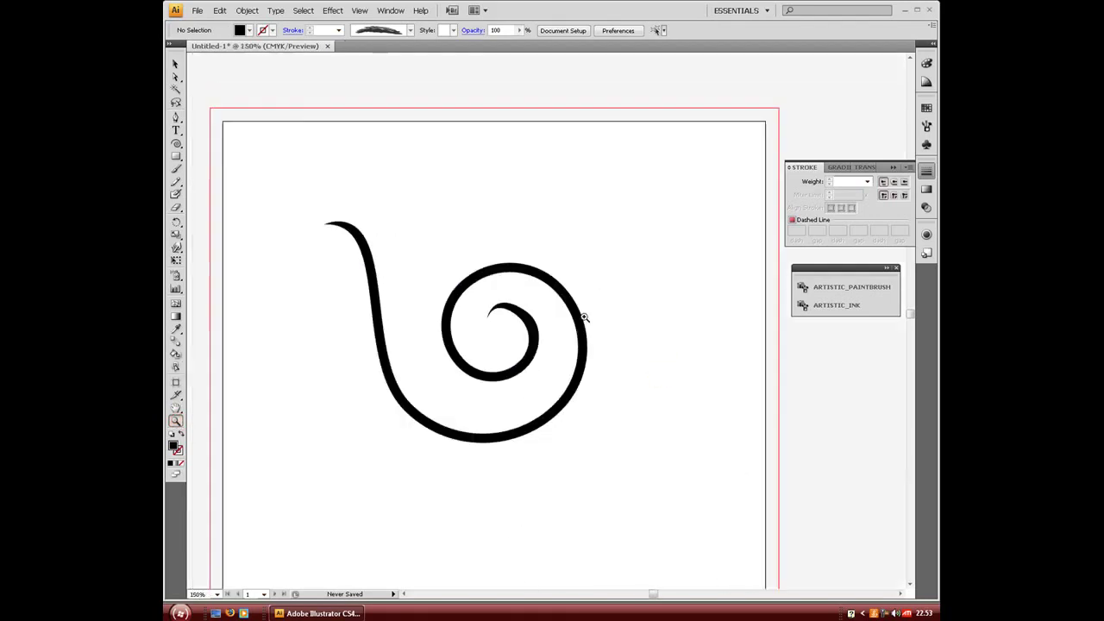
left_click(528, 317, "ctrl")
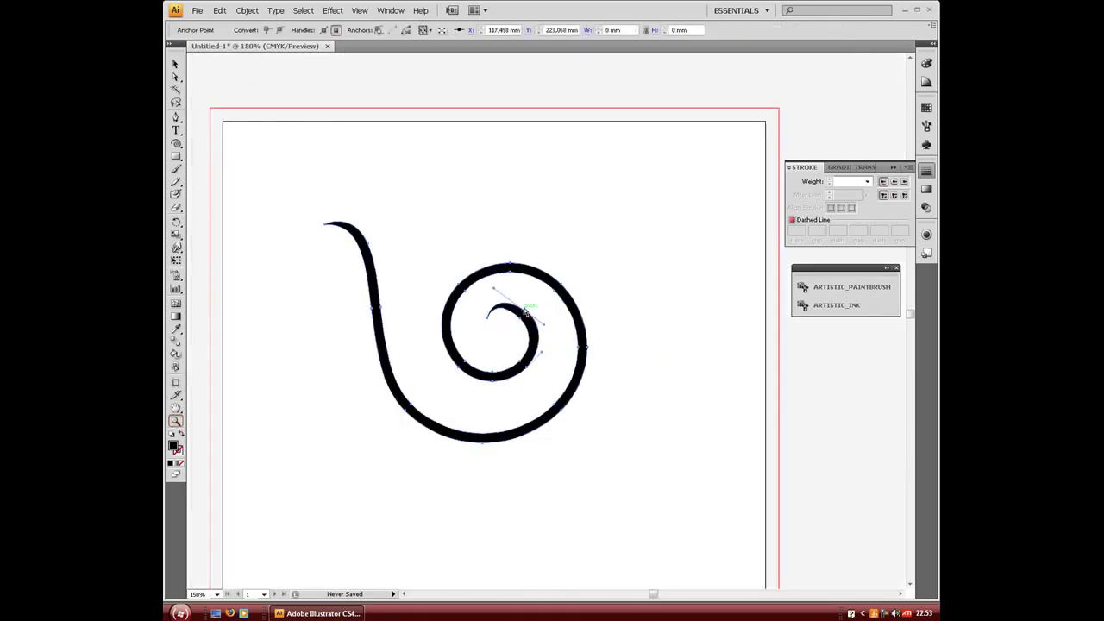
left_click_drag(526, 310, 536, 317)
left_click(649, 327, "ctrl")
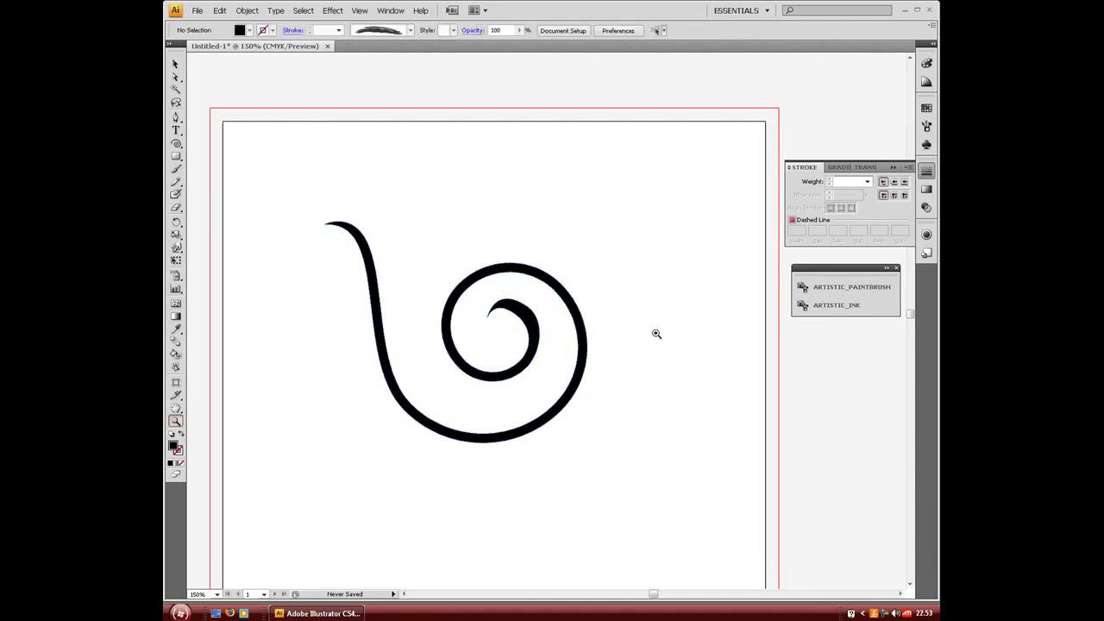
left_click(583, 333, "ctrl")
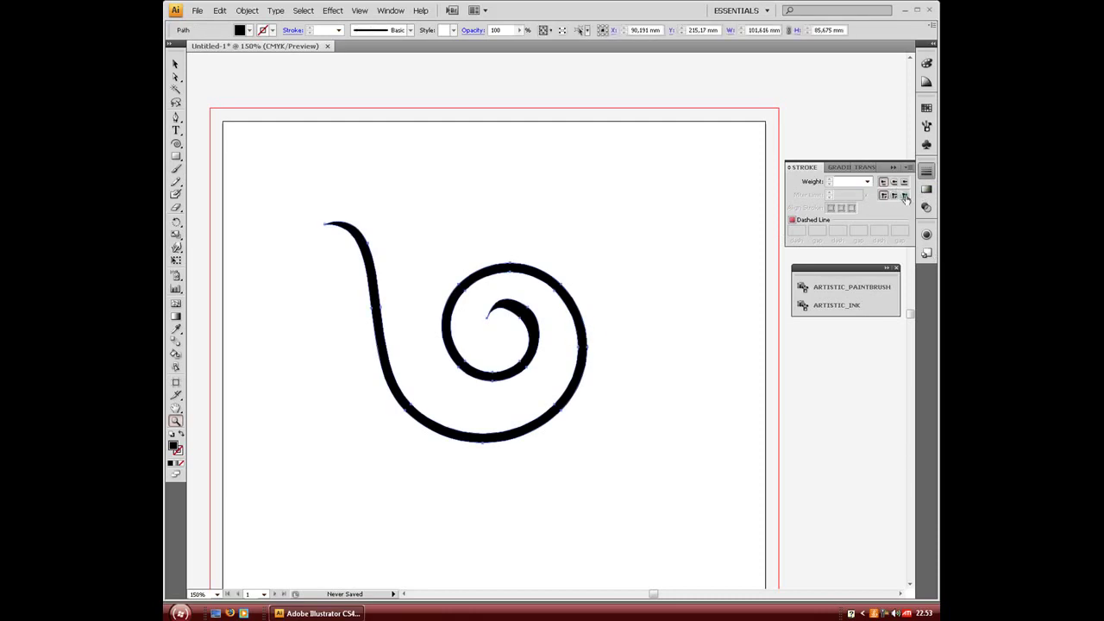
left_click(905, 197)
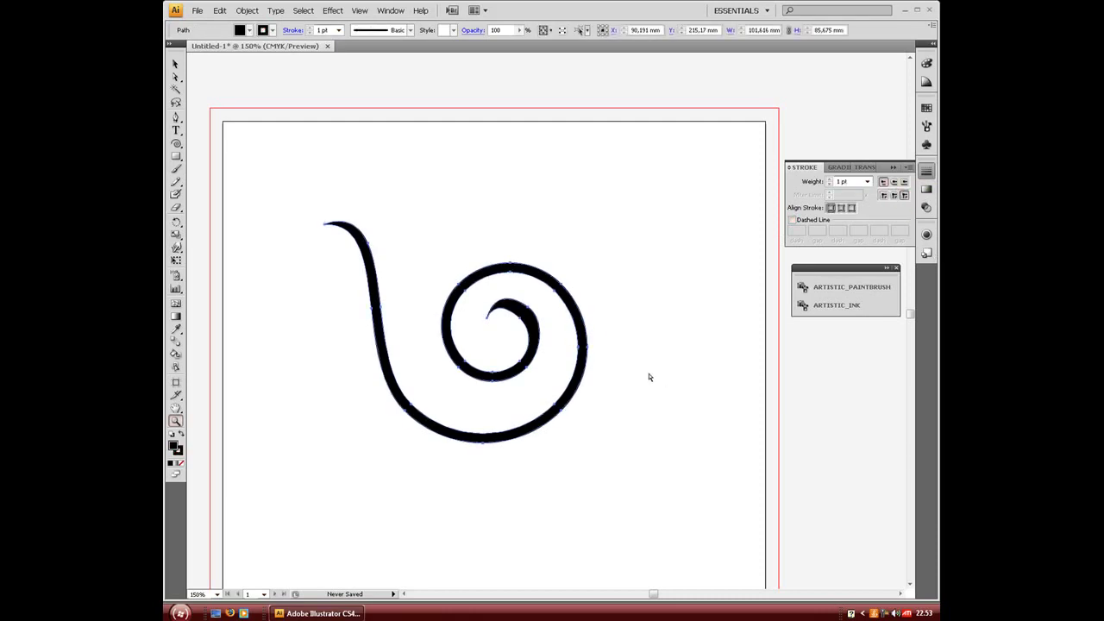
left_click(179, 465)
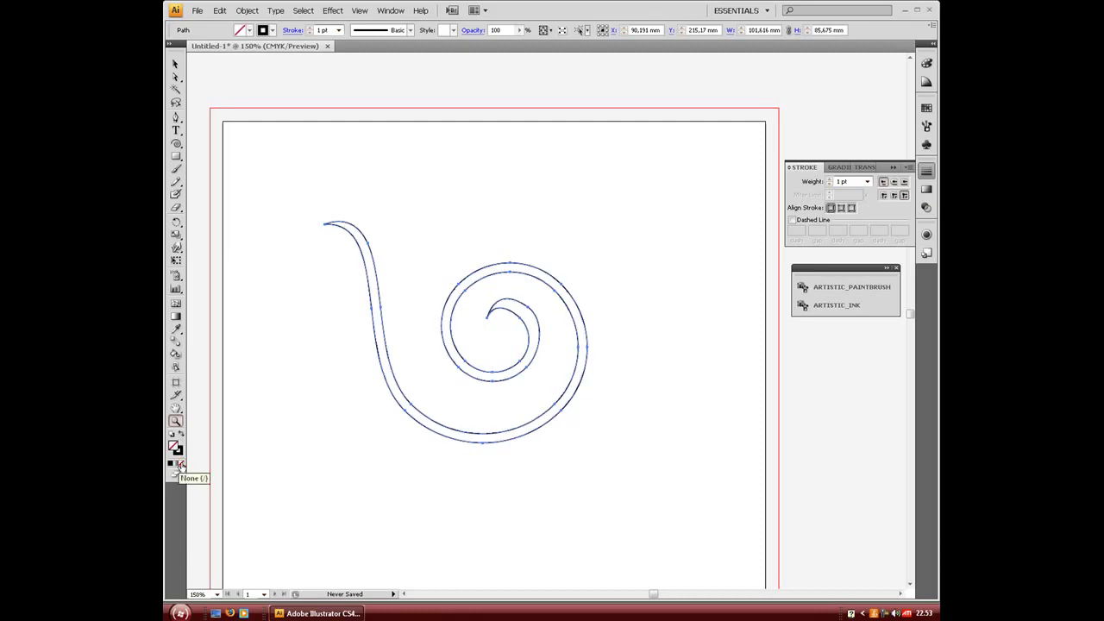
left_click(180, 432)
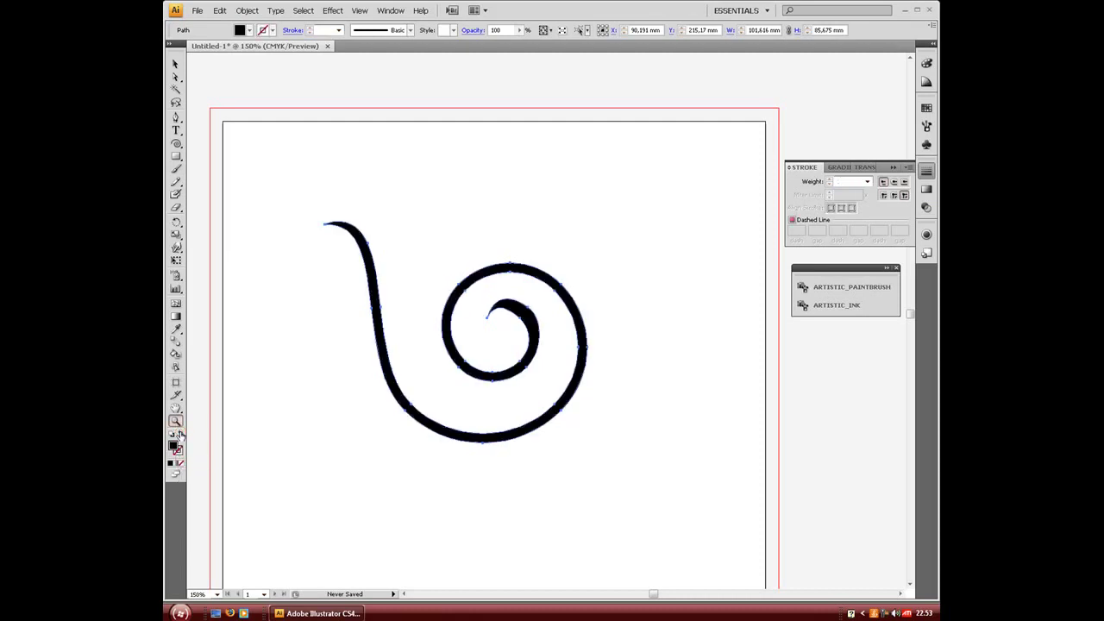
Step: Delete the finished swirl and draw a black-filled square about 82.5 mm wide near the middle of the artboard
left_click(572, 462)
left_click(576, 382)
key("Delete")
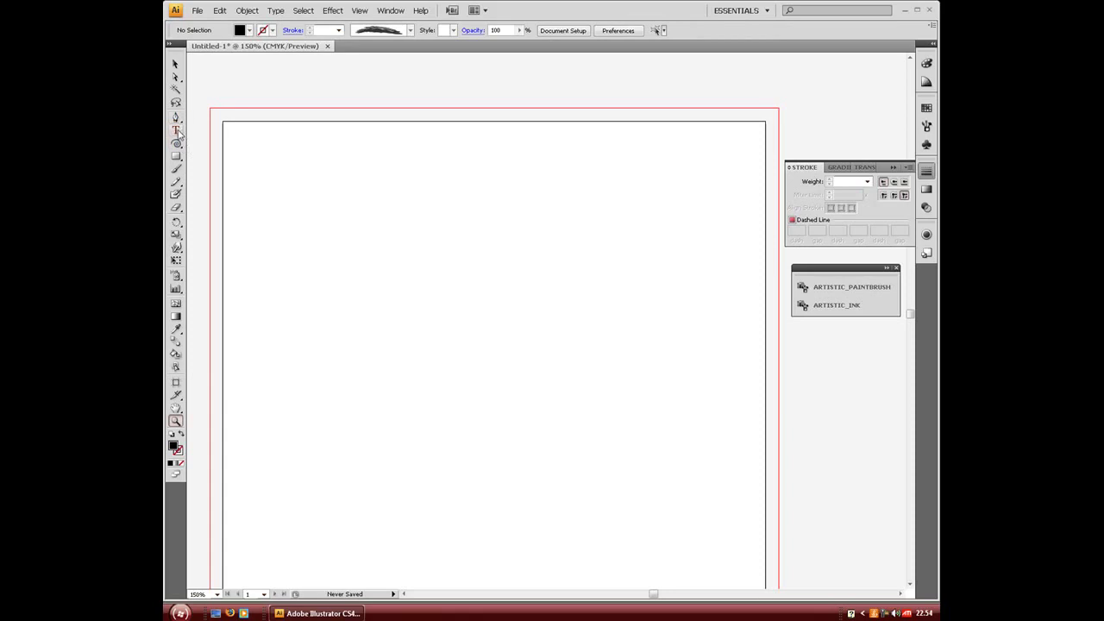
left_click(177, 157)
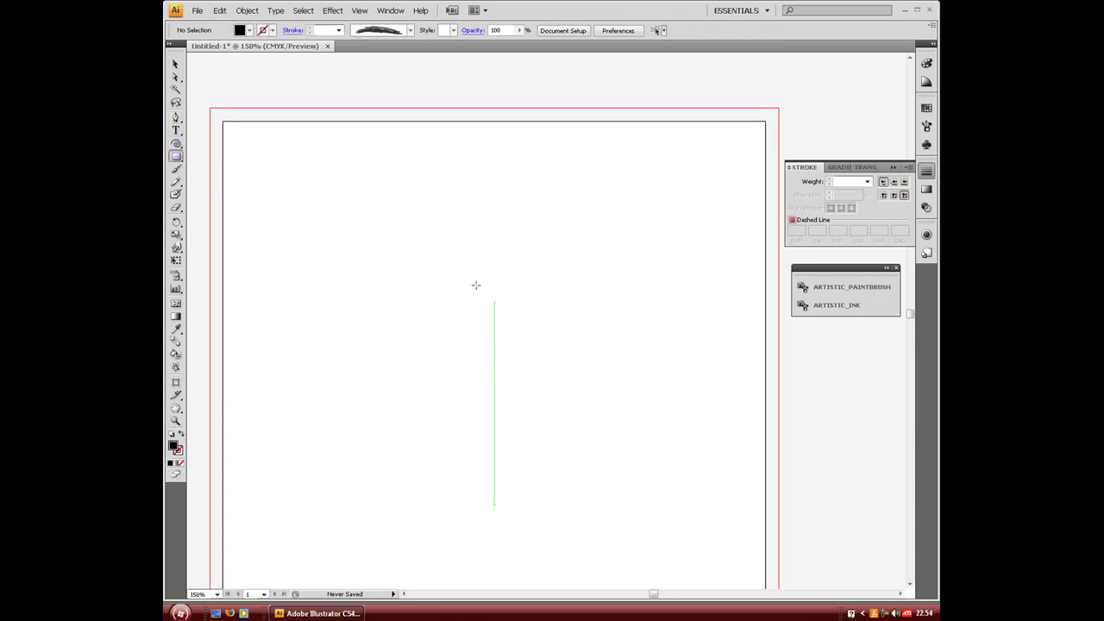
left_click_drag(402, 247, 615, 354)
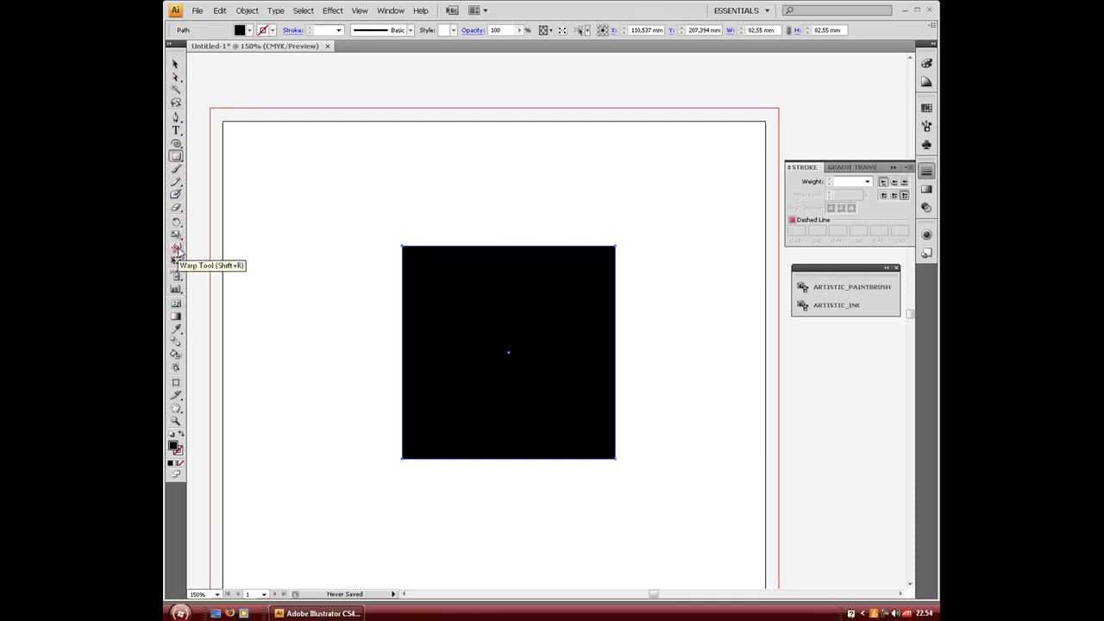
Step: Twist curls into the square's left edge, lower-right corner, right edge, top edge and bottom edge with the Twirl tool
left_click_drag(178, 253, 245, 263)
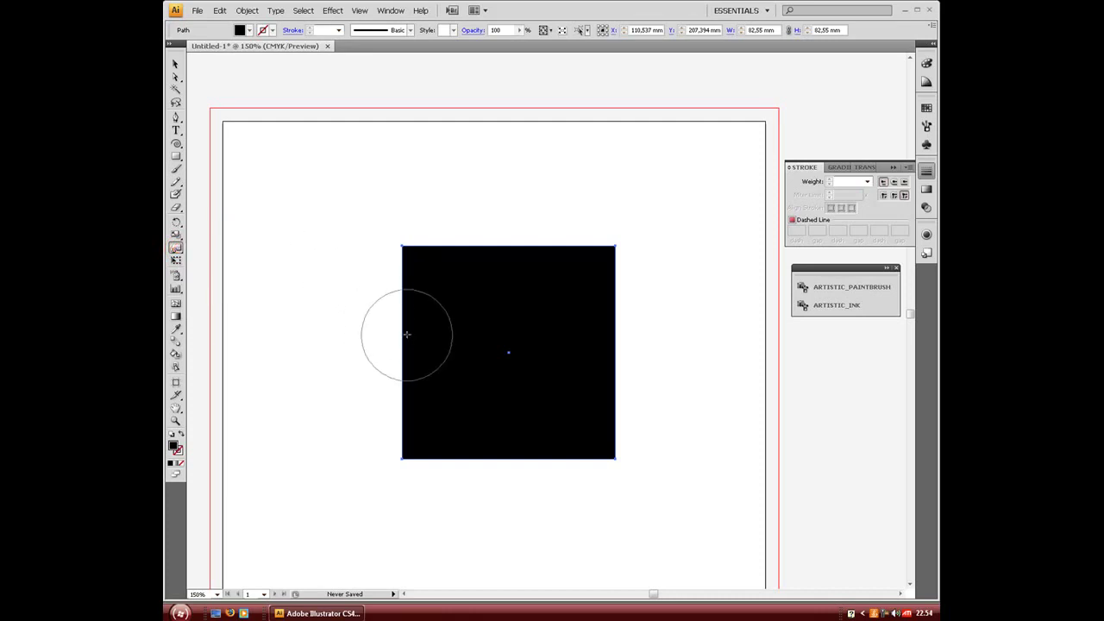
left_click_drag(402, 328, 402, 329)
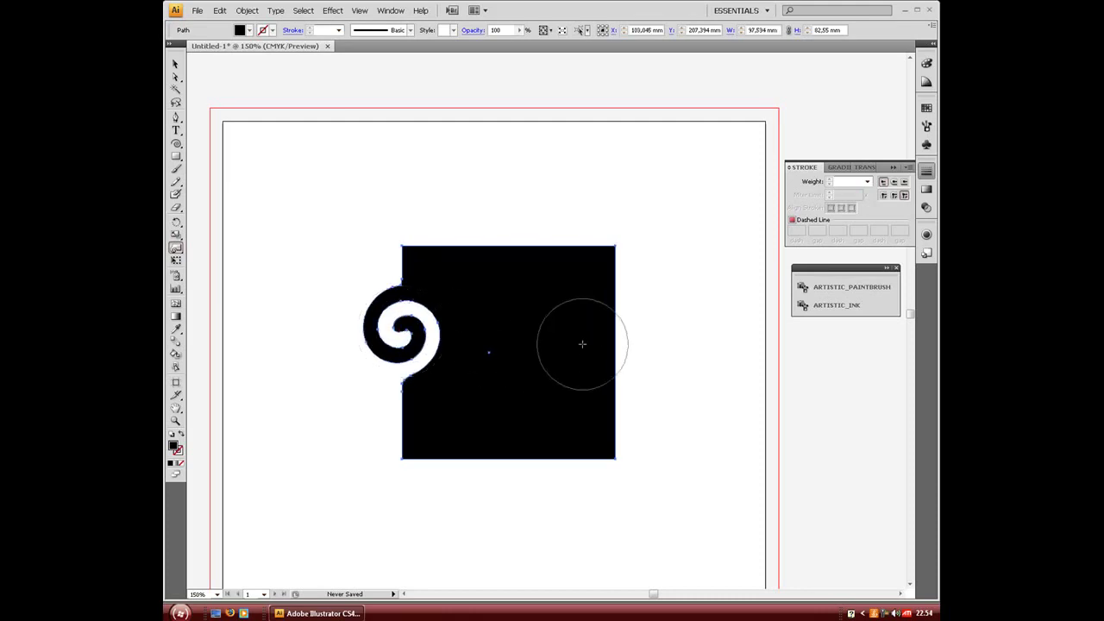
left_click_drag(604, 443, 605, 442)
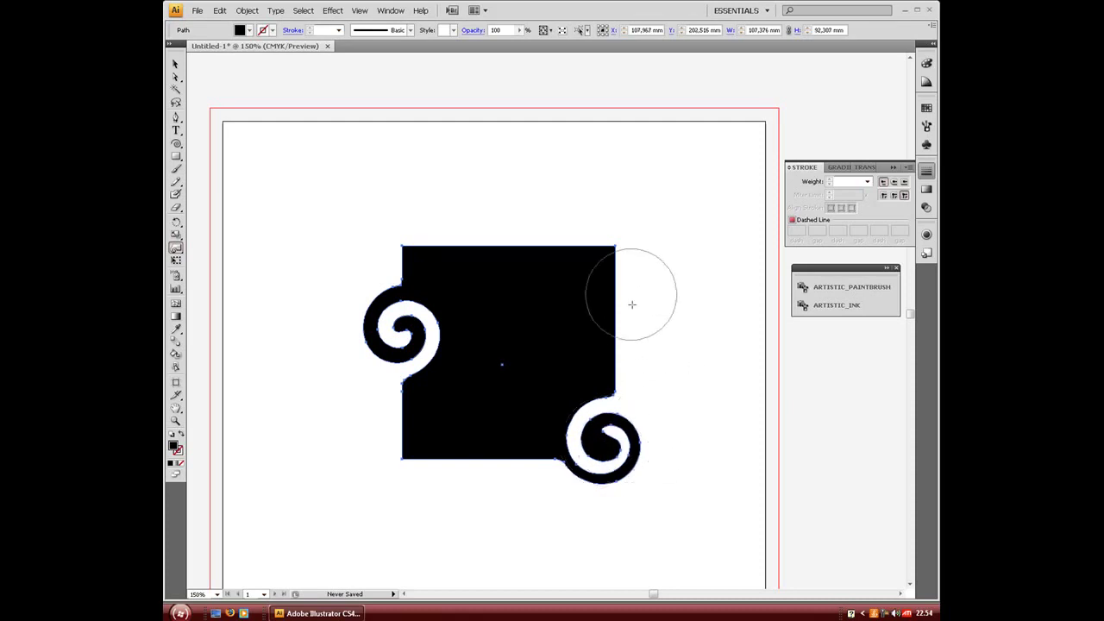
left_click_drag(586, 318, 583, 318)
key("ctrl+shift+a")
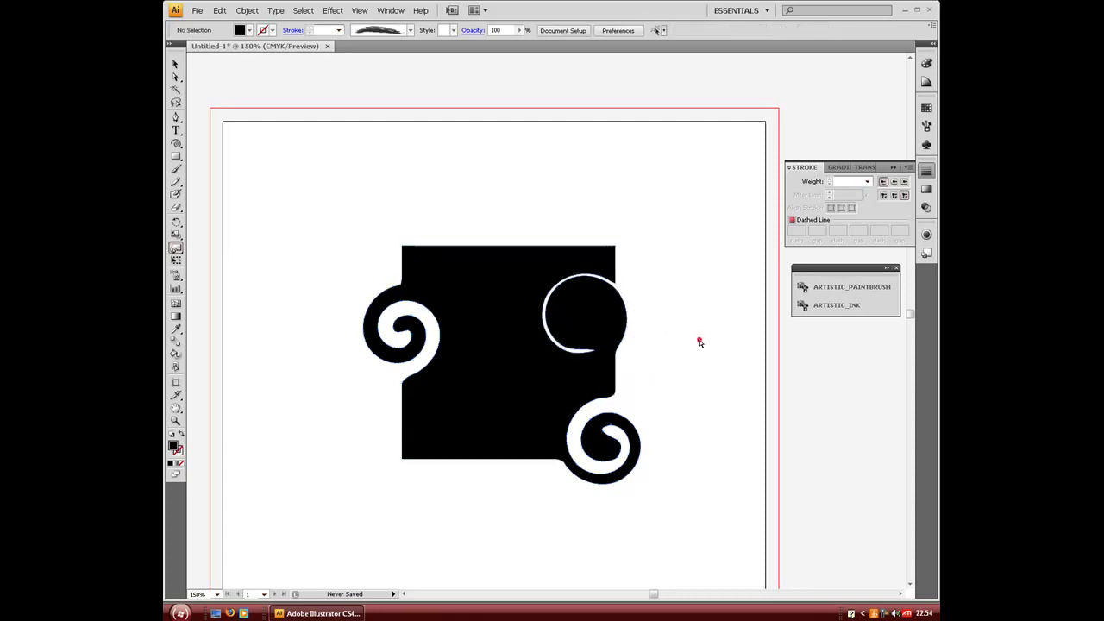
left_click_drag(523, 253, 523, 252)
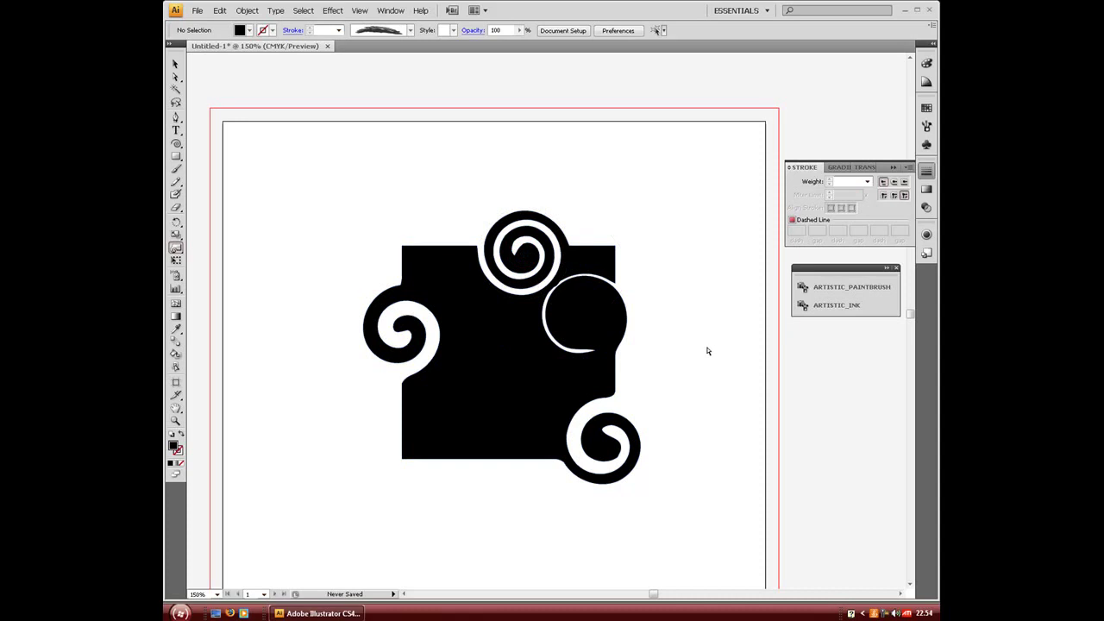
left_click_drag(490, 453, 490, 453)
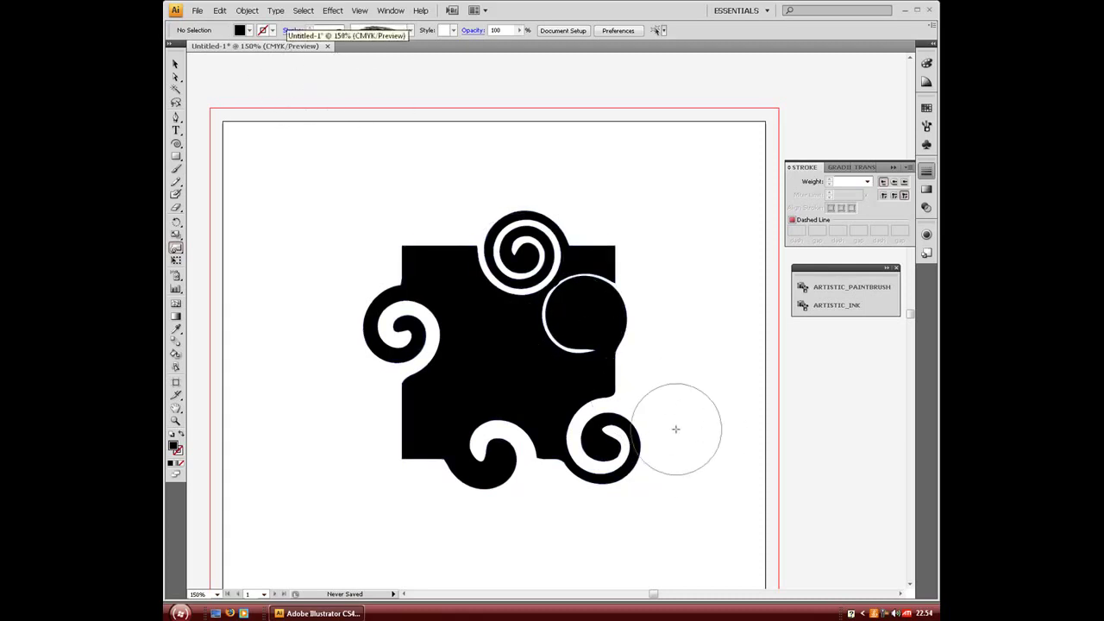
Step: Reshape the bottom curl with the Direct Selection tool by shifting anchor points at its inner end and outer right side
left_click(176, 77)
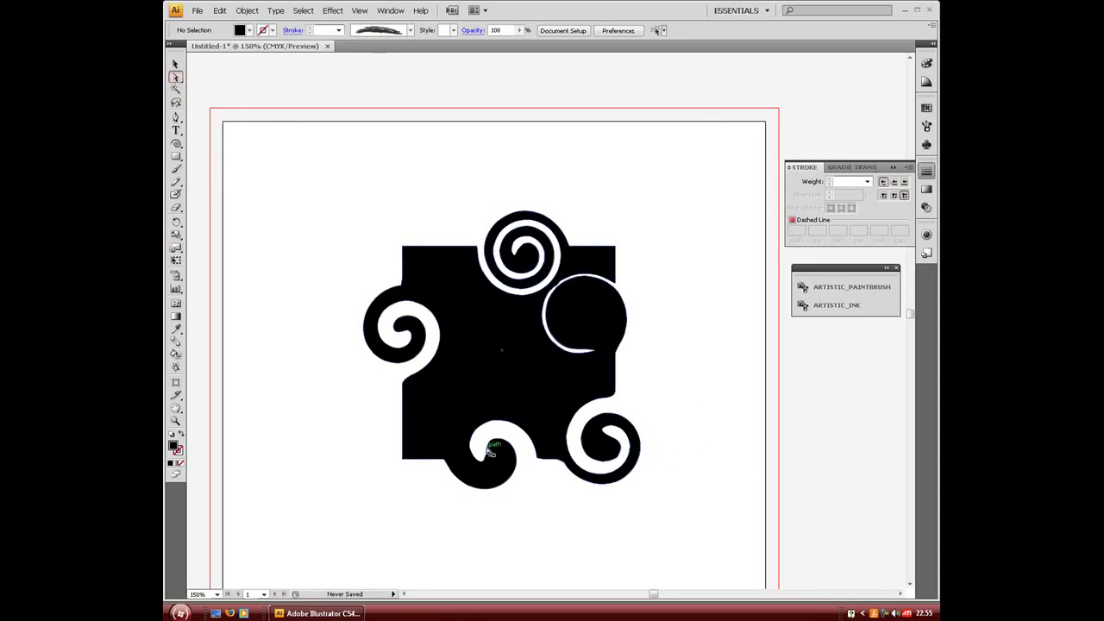
mouse_move(492, 445)
left_mouse_down()
mouse_move(505, 436)
mouse_move(512, 445)
left_mouse_up()
left_click(541, 502)
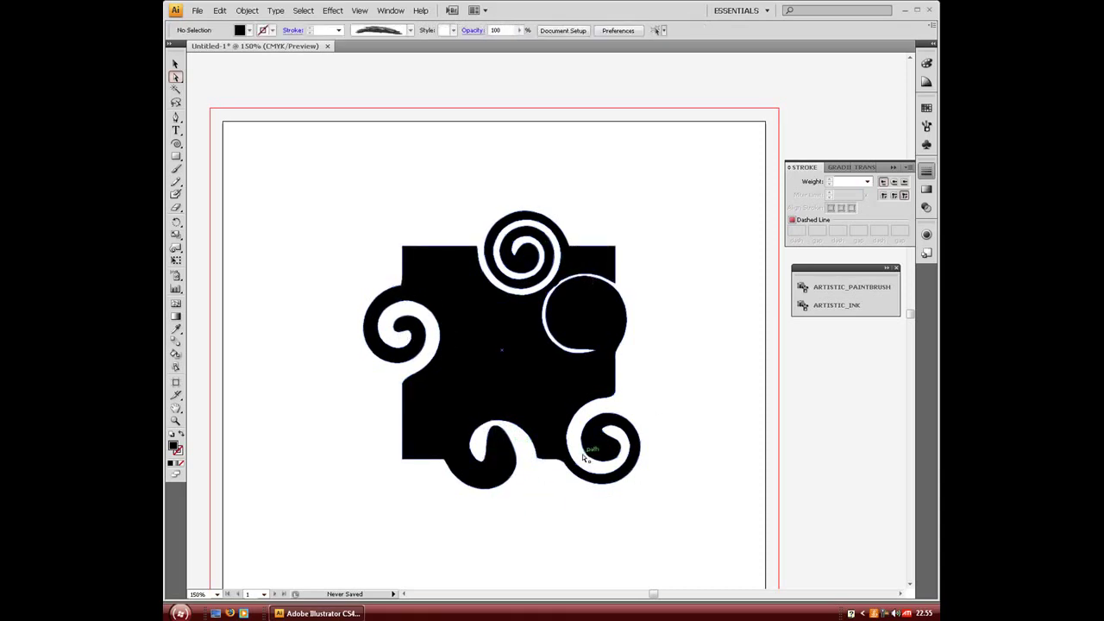
mouse_move(515, 450)
left_mouse_down()
mouse_move(495, 463)
mouse_move(509, 455)
left_mouse_up()
left_click(549, 497)
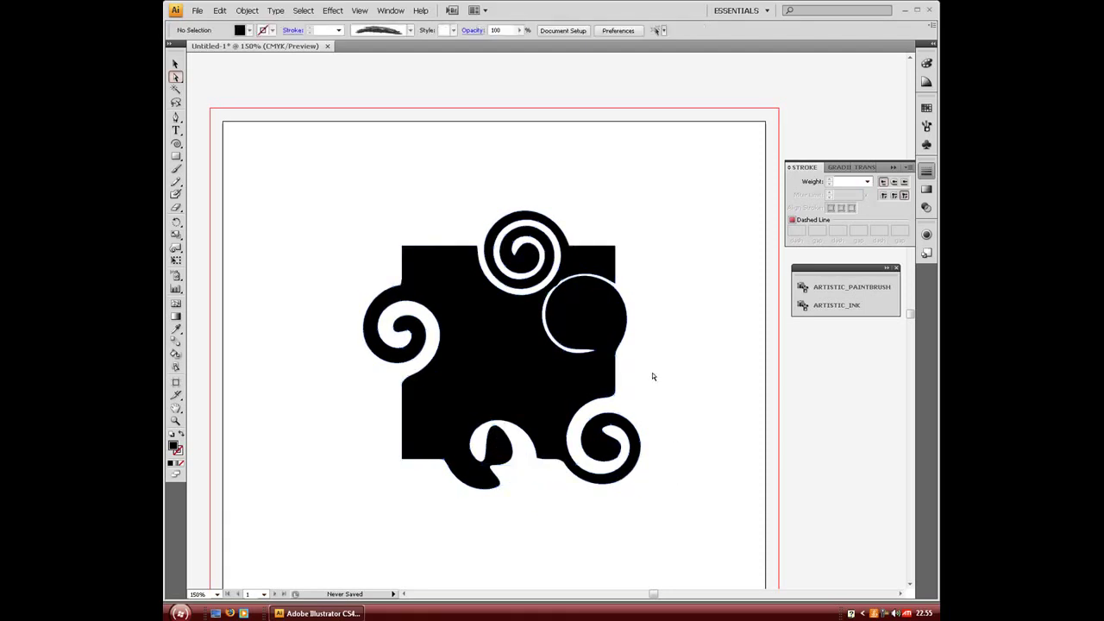
Step: Move the end of the thin gap in the right-hand curl up and inward to the curl's centre
left_click(601, 355)
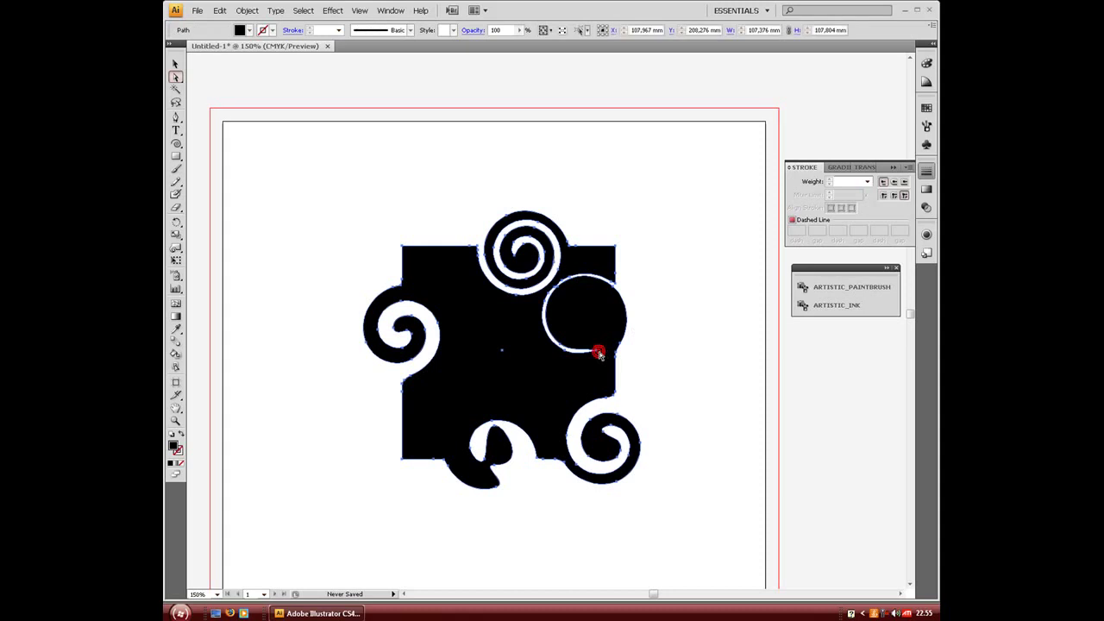
left_click(655, 369)
left_click_drag(597, 356, 565, 310)
left_click(717, 359)
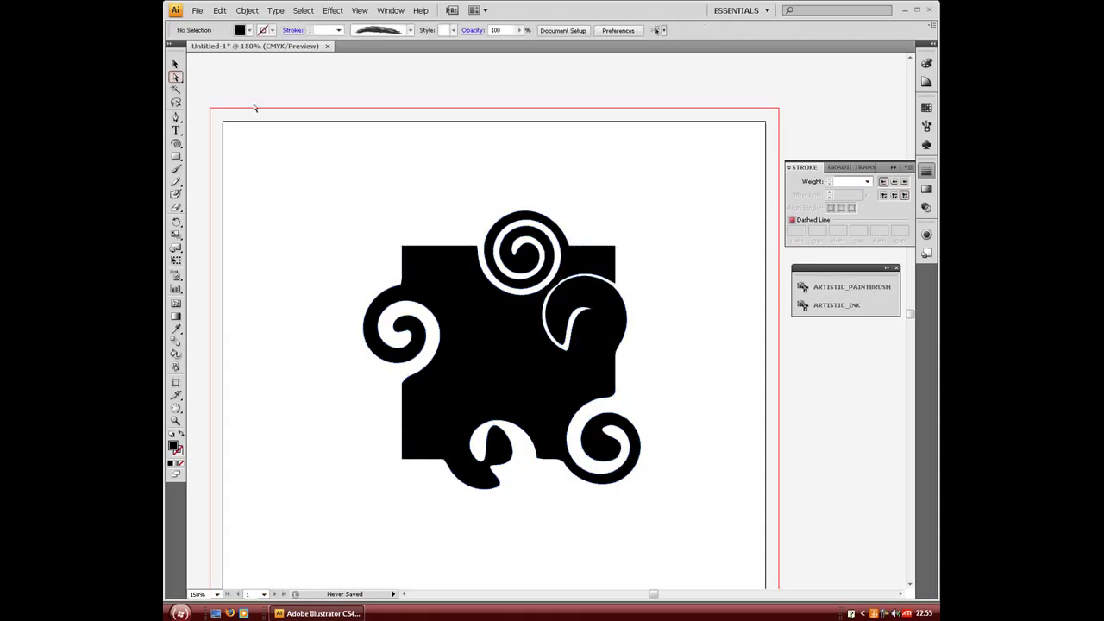
Step: Delete the whole twirled shape from the artboard
left_click(175, 63)
left_click(516, 357)
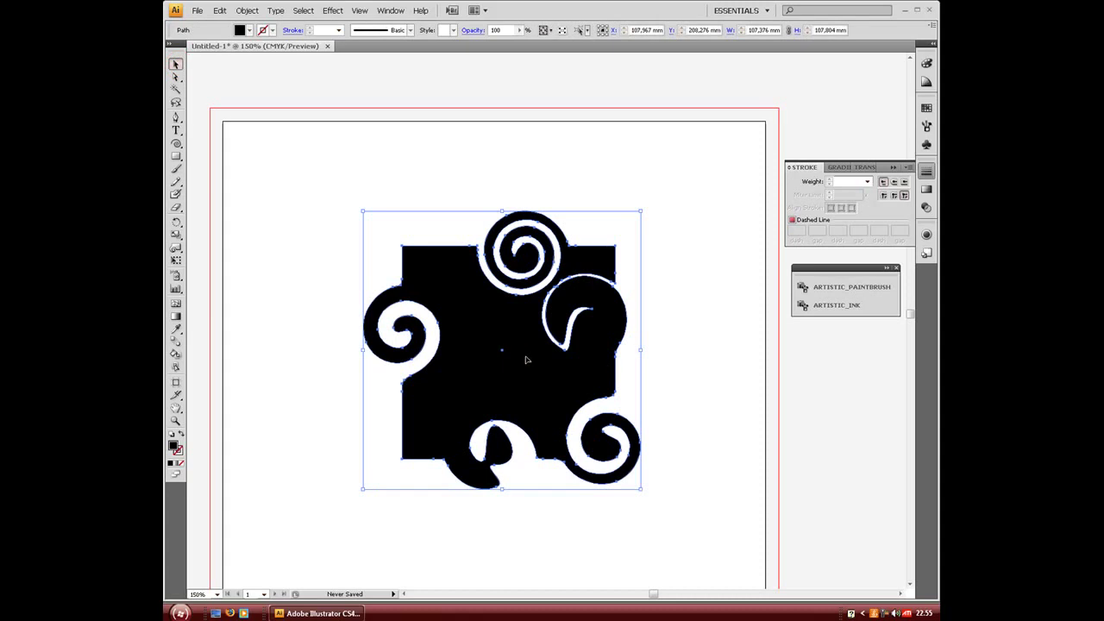
key("Delete")
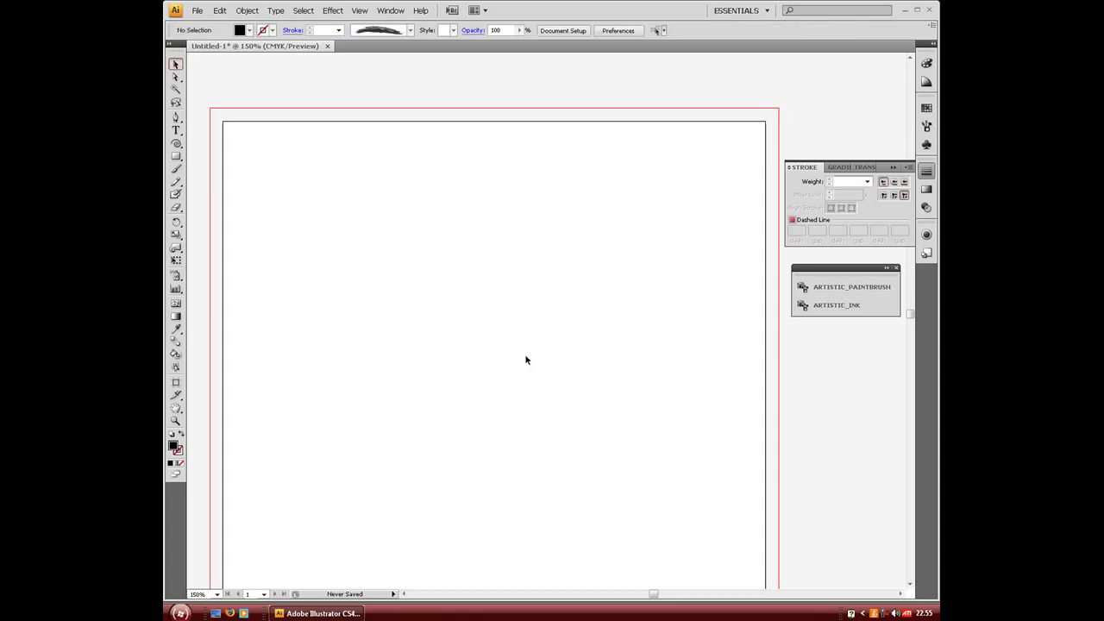
Step: Paint a black S-shaped curl about 38 mm wide and 74 mm high with the Blob Brush tool
left_click(177, 195)
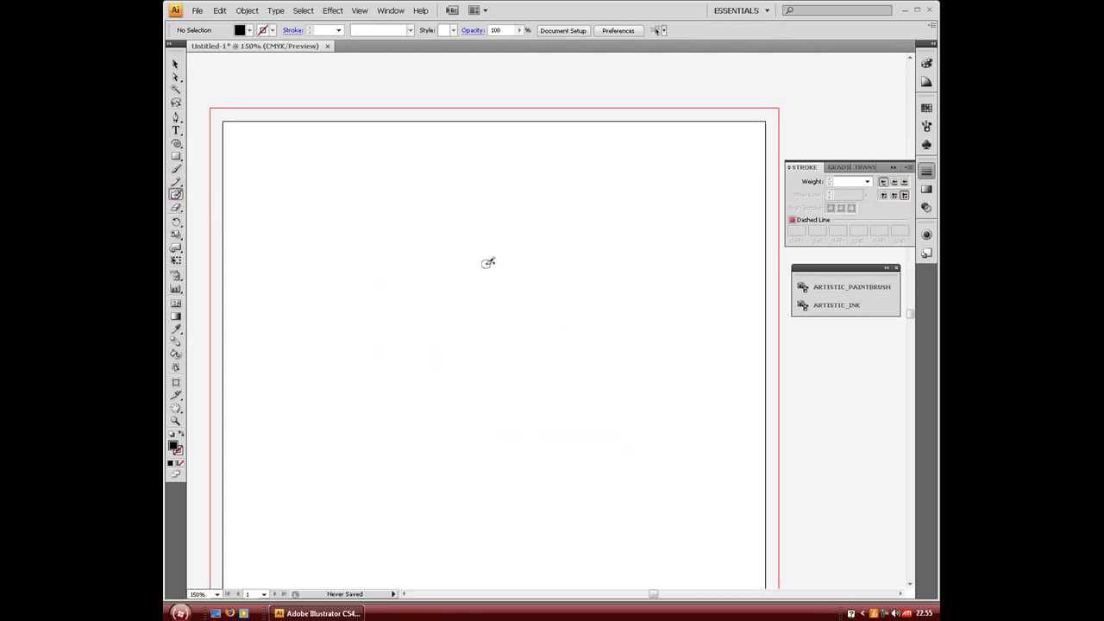
mouse_move(497, 255)
left_mouse_down()
mouse_move(473, 233)
mouse_move(495, 216)
mouse_move(525, 221)
mouse_move(536, 252)
mouse_move(519, 282)
mouse_move(468, 314)
mouse_move(448, 344)
mouse_move(464, 388)
mouse_move(487, 398)
mouse_move(518, 364)
mouse_move(478, 360)
left_mouse_up()
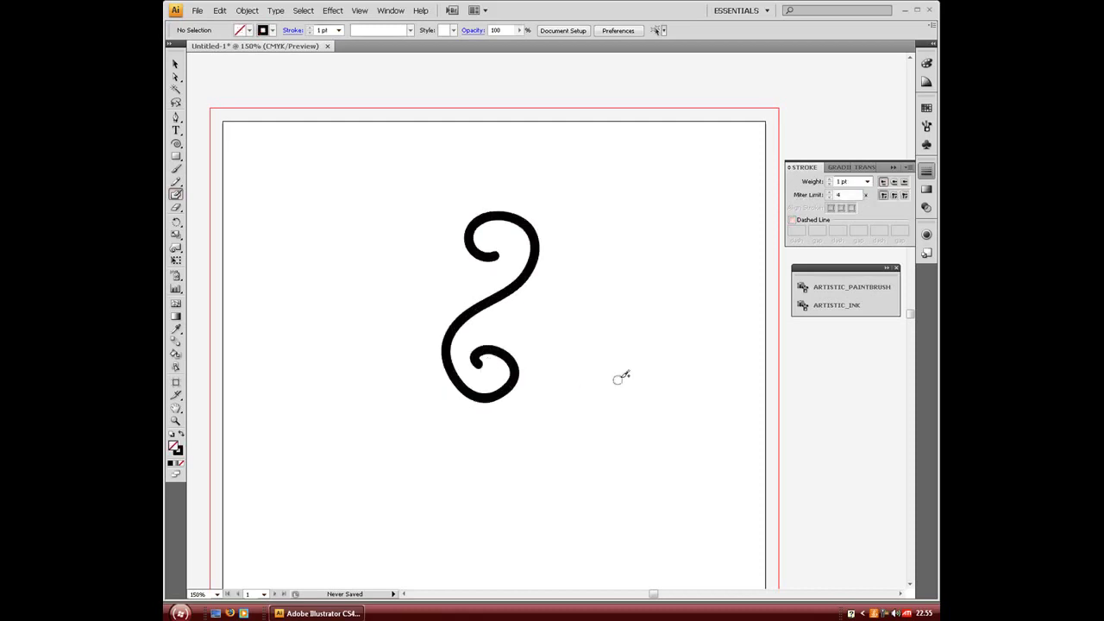
left_click(483, 299, "ctrl")
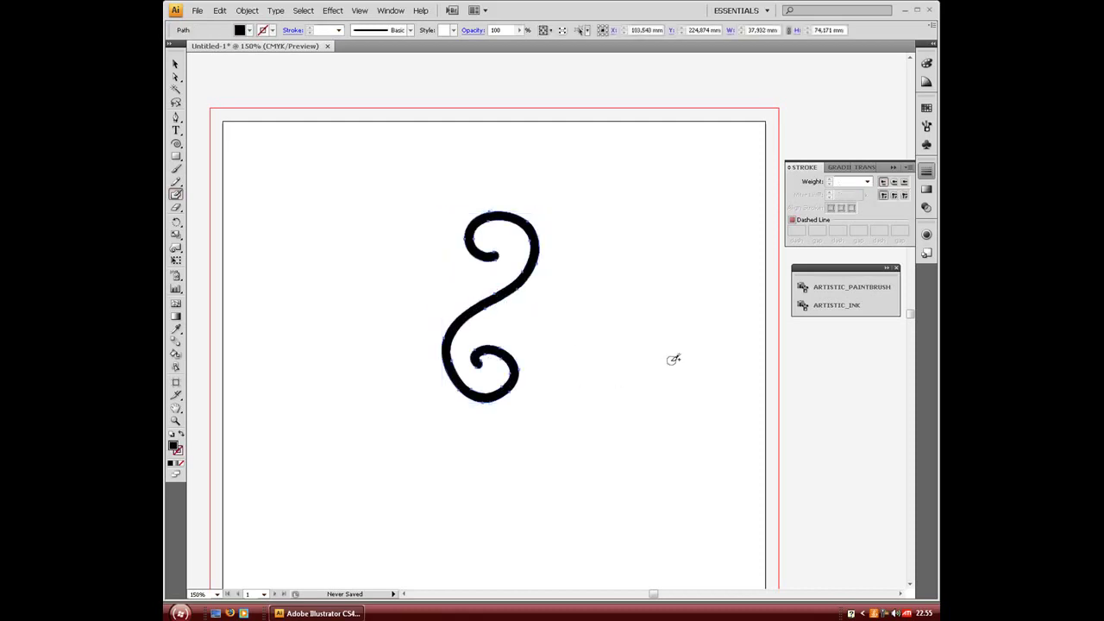
left_click(586, 350, "ctrl")
Step: Pull the outer edge of the lower curl out to the lower left into a pointed spike with the Direct Selection tool
key("v")
key("a")
left_click_drag(438, 377, 466, 406)
left_click(509, 428)
left_click_drag(473, 403, 446, 385)
left_click(455, 399)
left_click(579, 412)
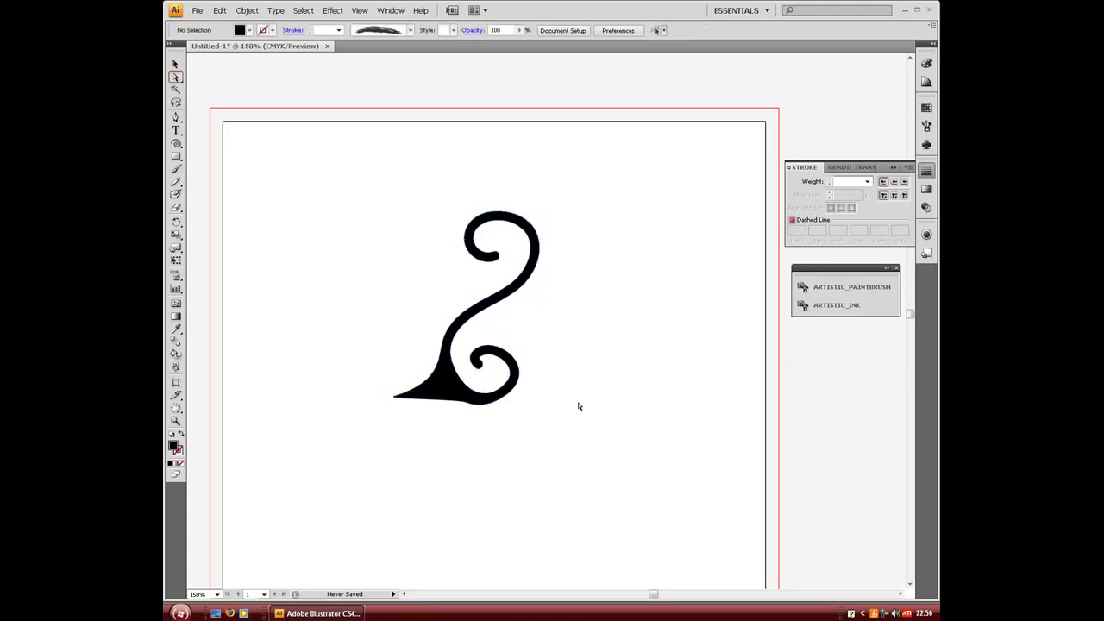
left_click(494, 252)
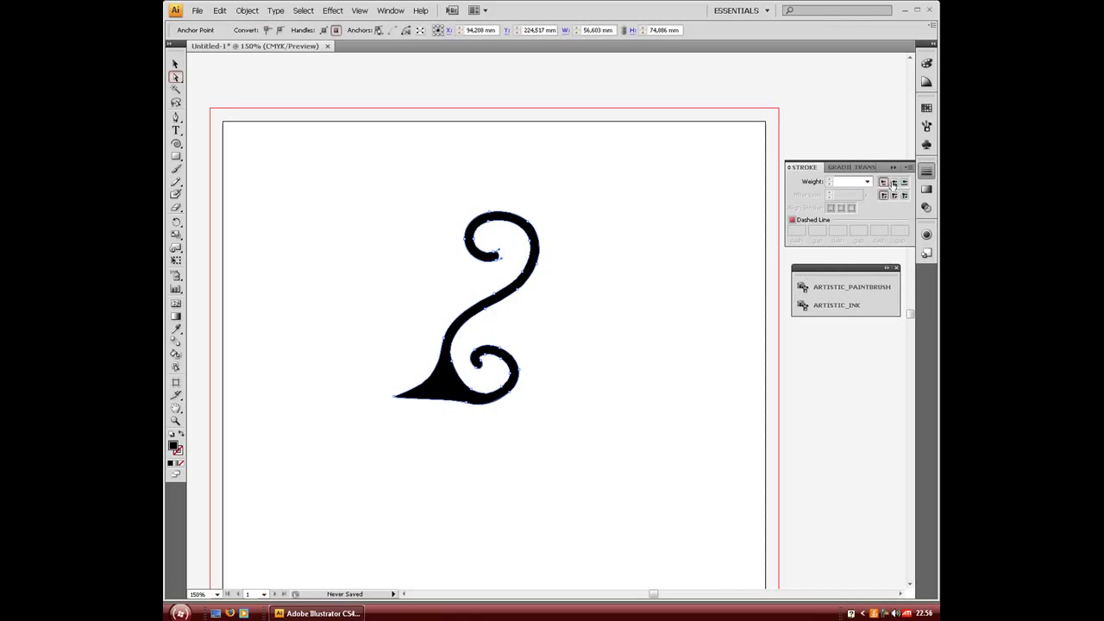
key("ctrl")
left_click(623, 392)
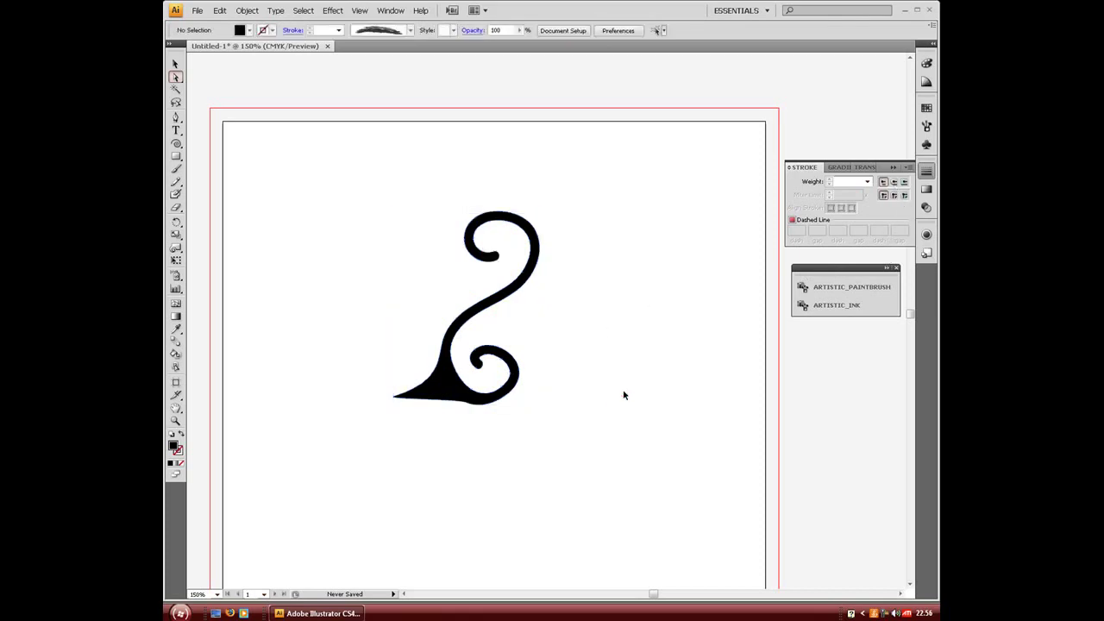